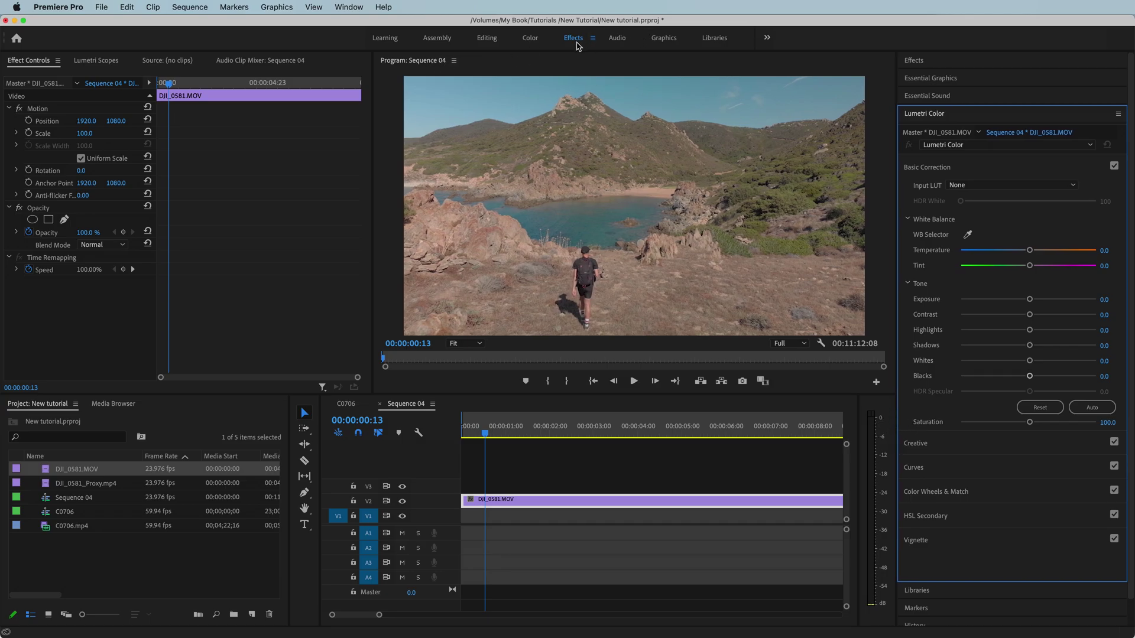
- Collapse the Lumetri Color panel and play the ungraded DJI_0581.MOV from near the start of Sequence 04
{"action": "left_click", "coordinate": [931, 115]}
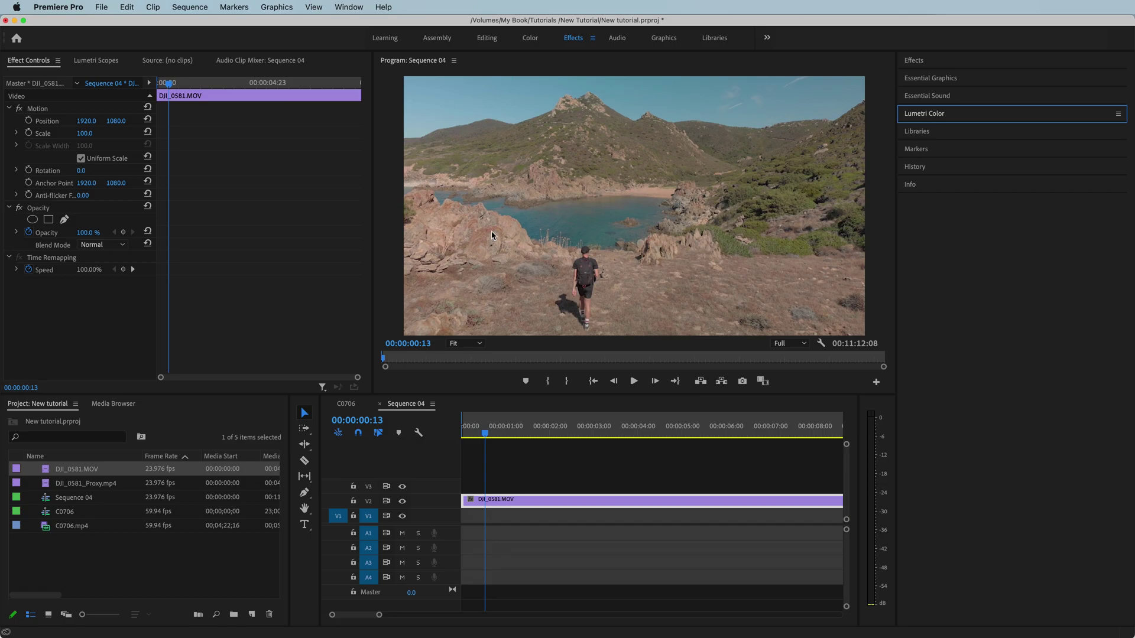
{"action": "left_click", "coordinate": [466, 435]}
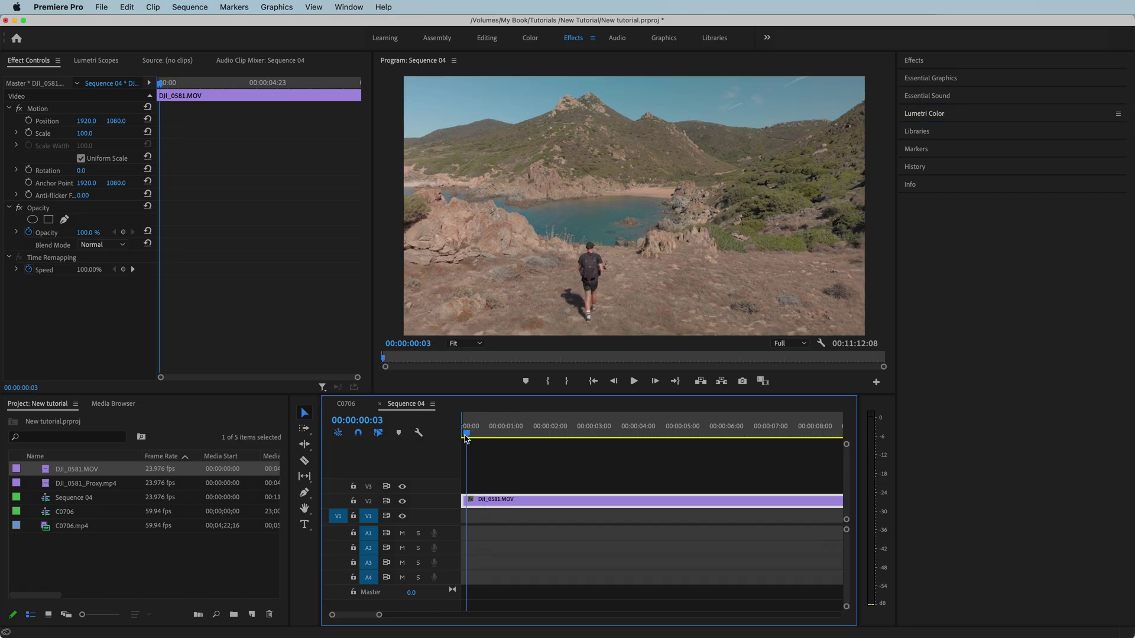
{"action": "key", "text": "space"}
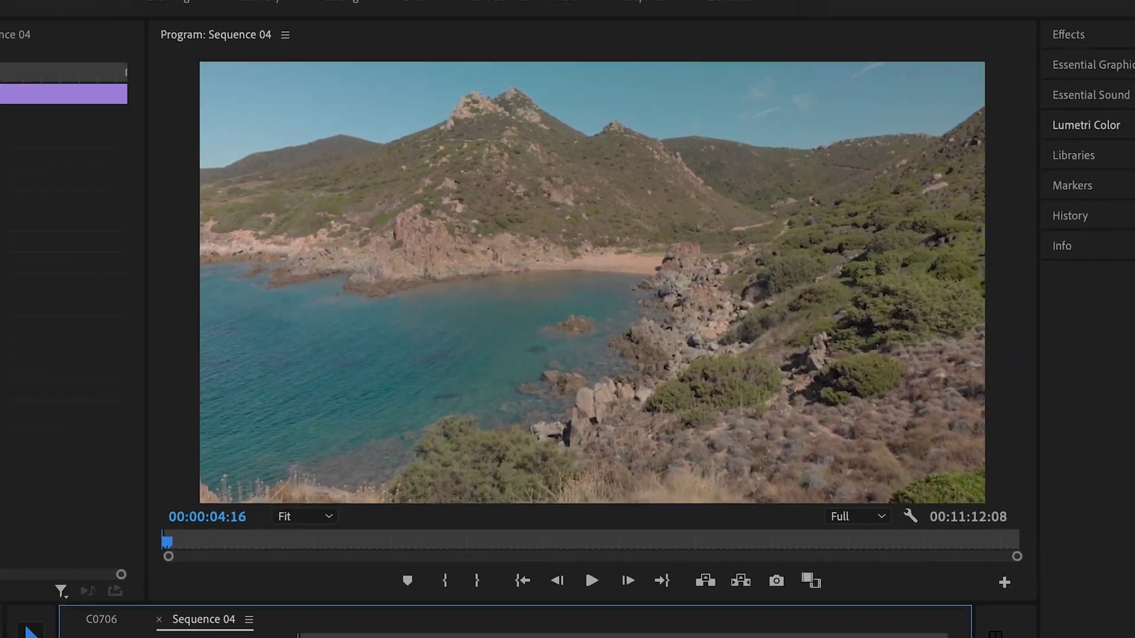
{"action": "left_click", "coordinate": [474, 437]}
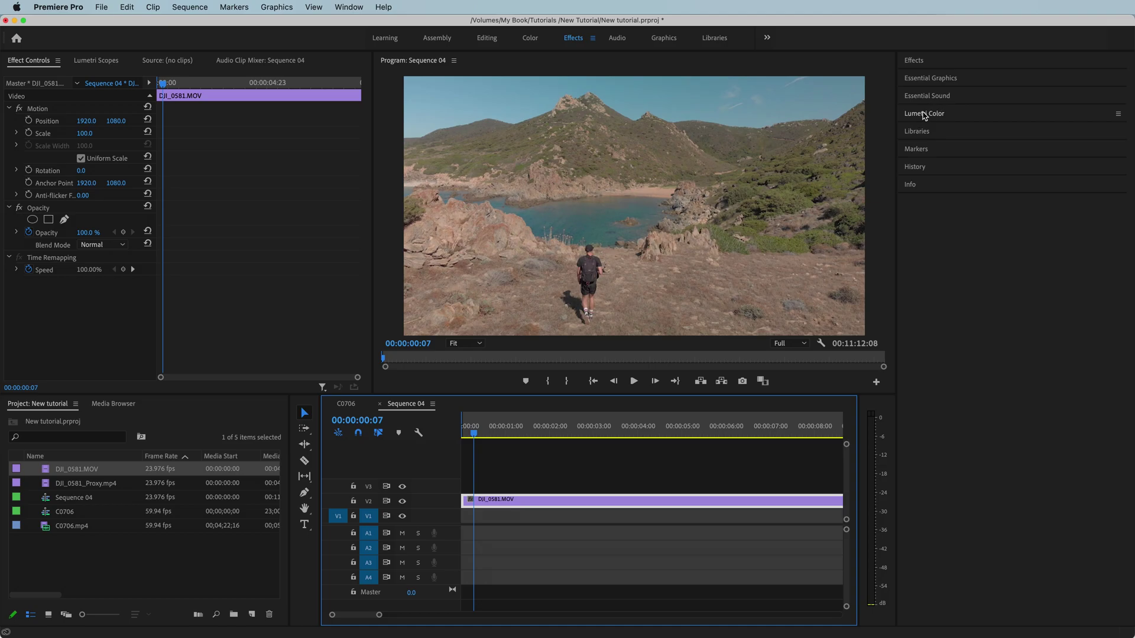
- Apply Lumetri Color with Creative Sharpen 20 and Creative Saturation 120
{"action": "left_click", "coordinate": [925, 114]}
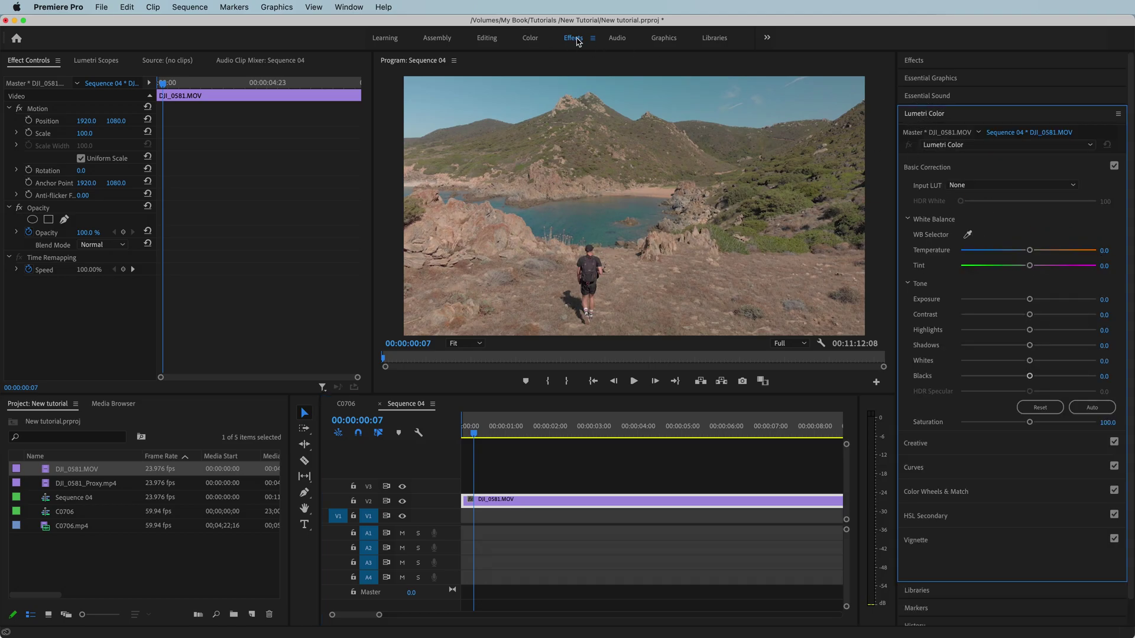
{"action": "left_click", "coordinate": [1030, 330]}
{"action": "left_click", "coordinate": [915, 443]}
{"action": "left_click", "coordinate": [1111, 386]}
{"action": "type", "text": "20"}
{"action": "key", "text": "Return"}
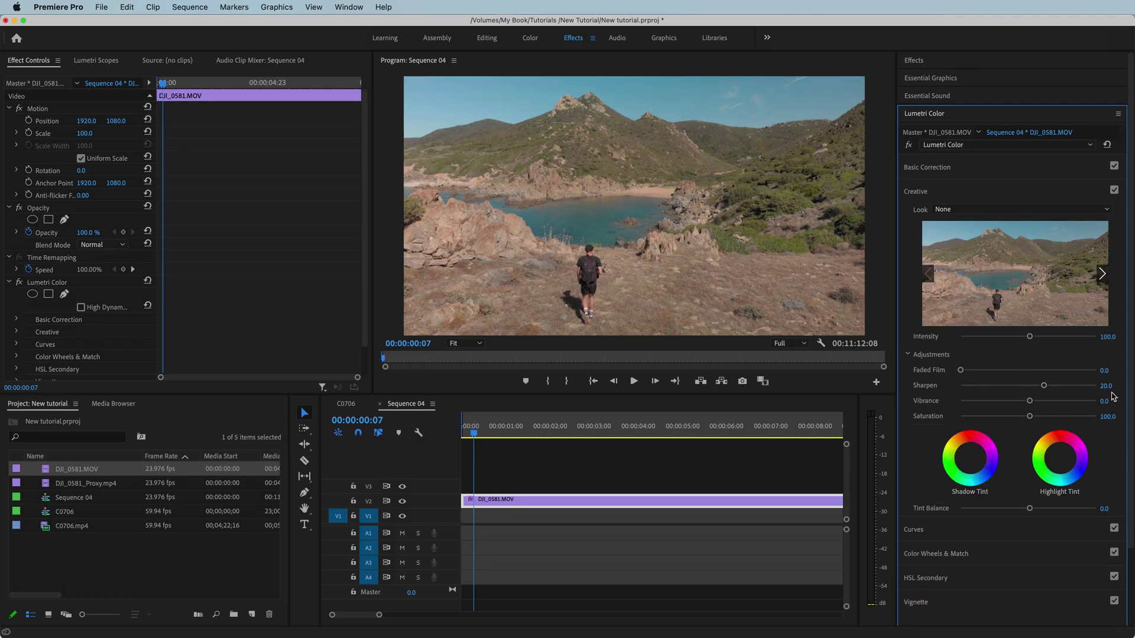
{"action": "left_click", "coordinate": [1113, 416]}
{"action": "type", "text": "120"}
{"action": "key", "text": "Return"}
- Shape an S-curve on the Lumetri RGB curve
{"action": "left_click", "coordinate": [913, 529]}
{"action": "left_click_drag", "start_coordinate": [983, 407], "coordinate": [983, 414]}
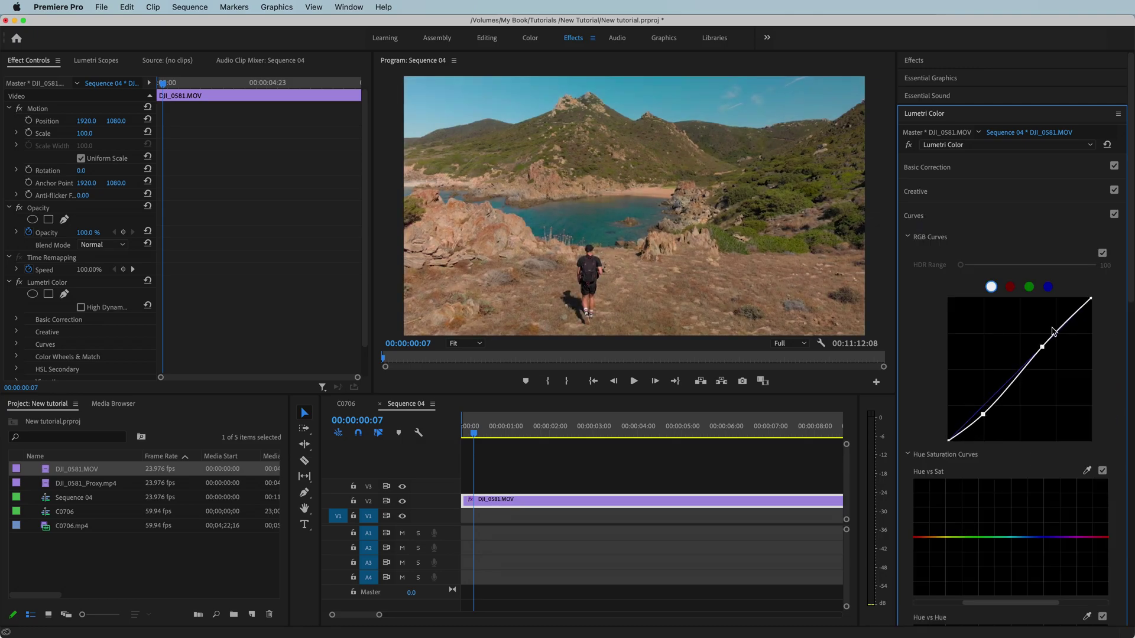
{"action": "left_click_drag", "start_coordinate": [1045, 348], "coordinate": [1045, 334]}
{"action": "left_click_drag", "start_coordinate": [953, 437], "coordinate": [950, 454]}
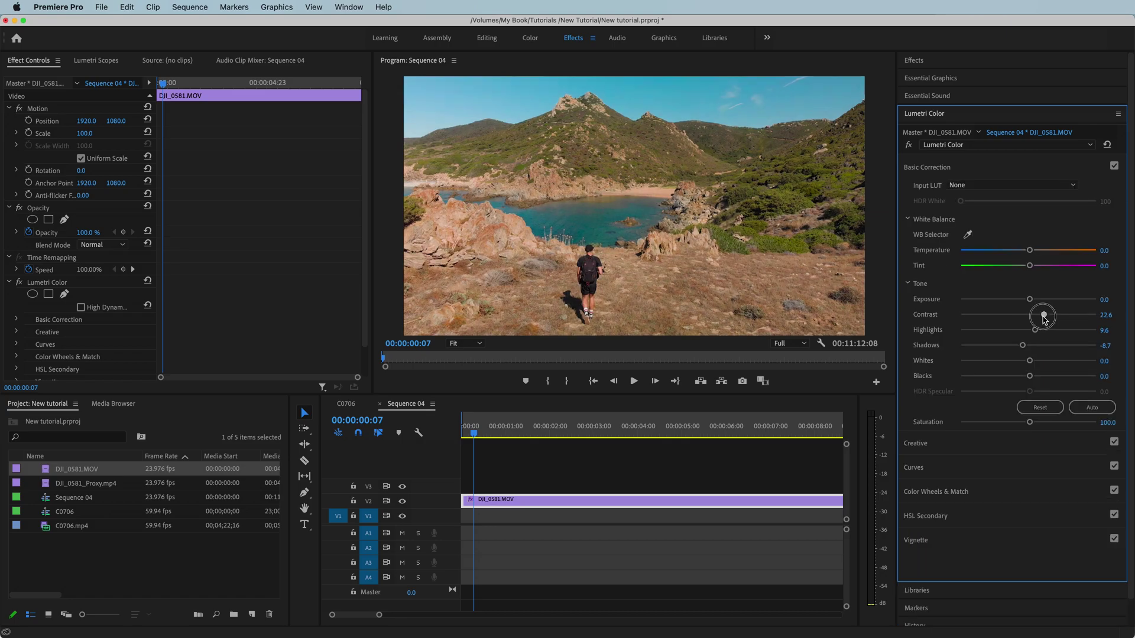
- Set Whites 13.9, Blacks -10.4 and Saturation 97.4, then play back the graded clip
{"action": "left_click_drag", "start_coordinate": [1035, 330], "coordinate": [1038, 360]}
{"action": "left_click_drag", "start_coordinate": [1030, 376], "coordinate": [1021, 376]}
{"action": "left_click_drag", "start_coordinate": [1030, 422], "coordinate": [1027, 422]}
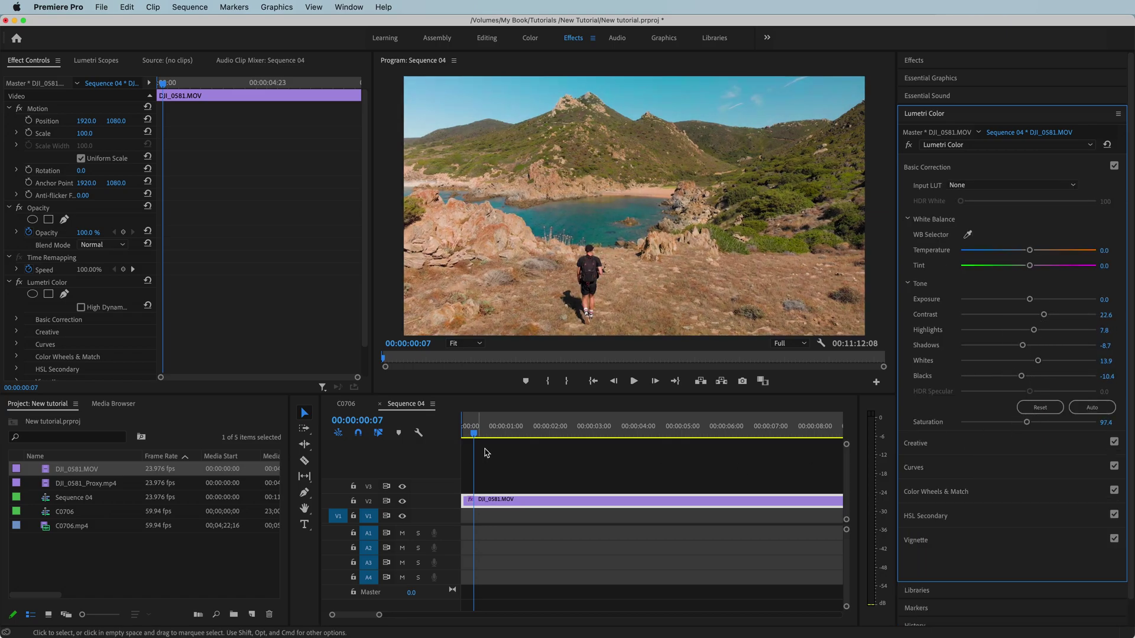
{"action": "left_click_drag", "start_coordinate": [474, 437], "coordinate": [465, 436]}
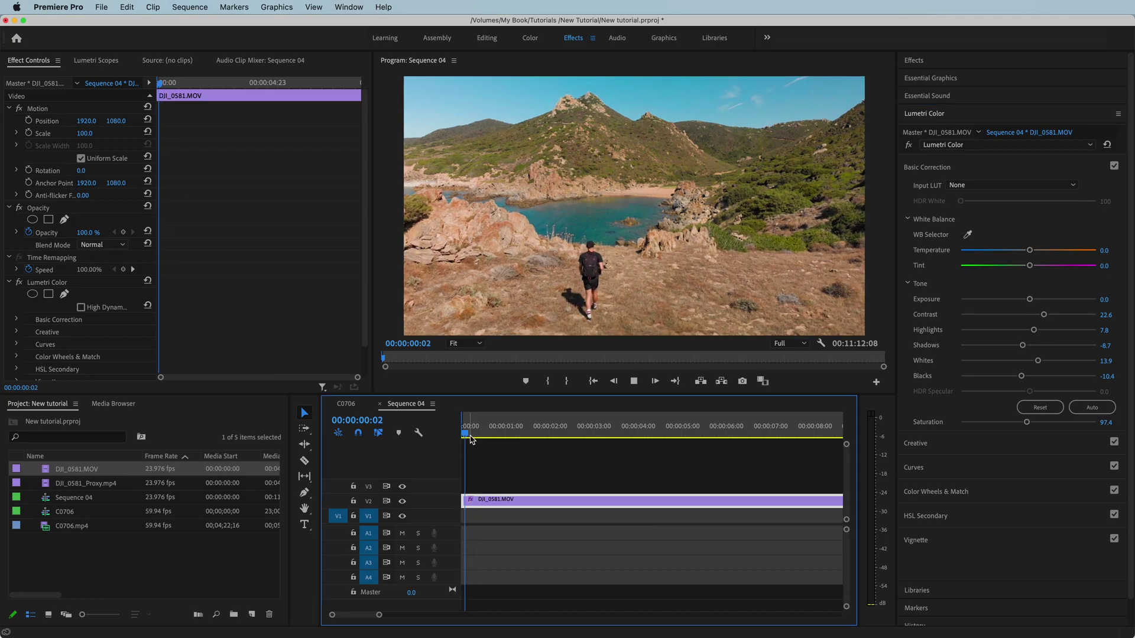
{"action": "key", "text": "space"}
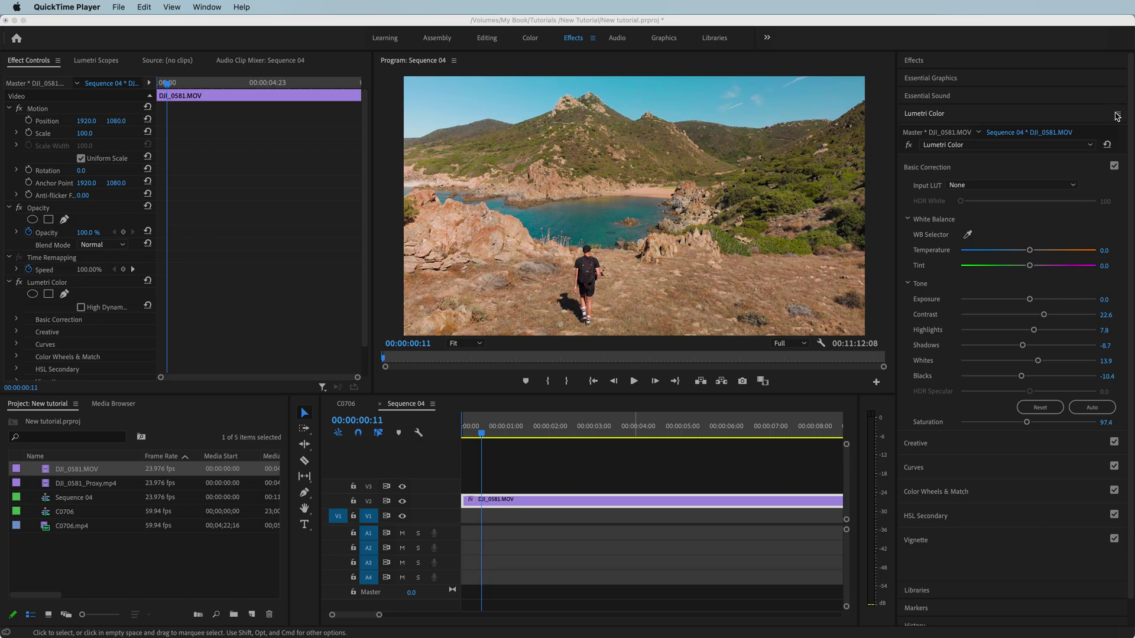
{"action": "right_click", "coordinate": [947, 118]}
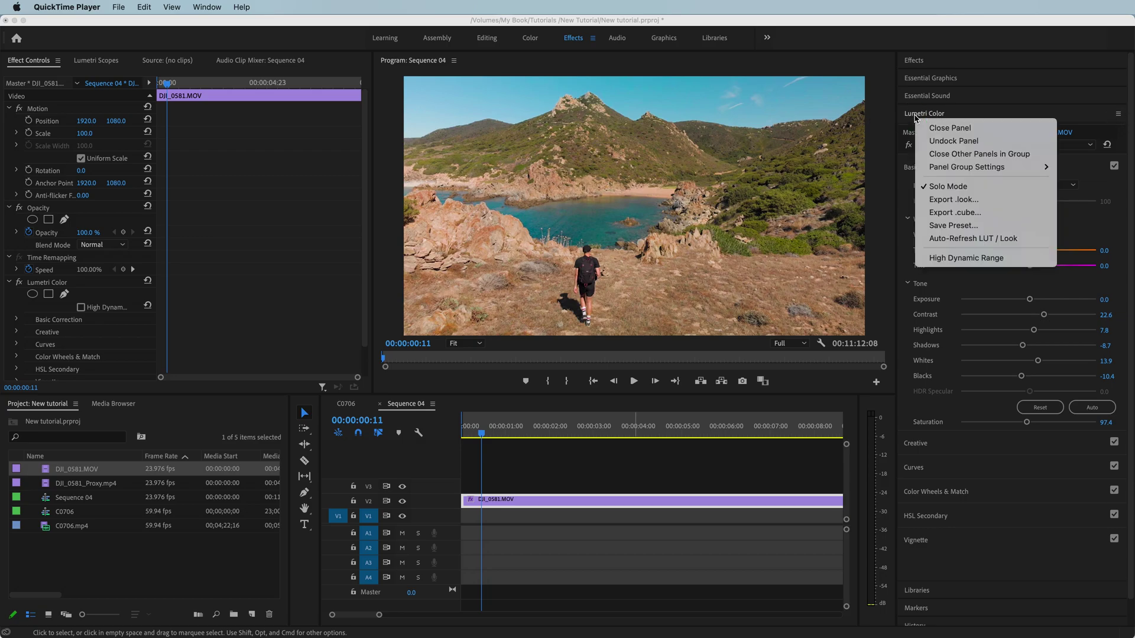
- Export the grade as Sardinia.cube and as a Lumetri .look file in Colour Grades
{"action": "left_click", "coordinate": [945, 213]}
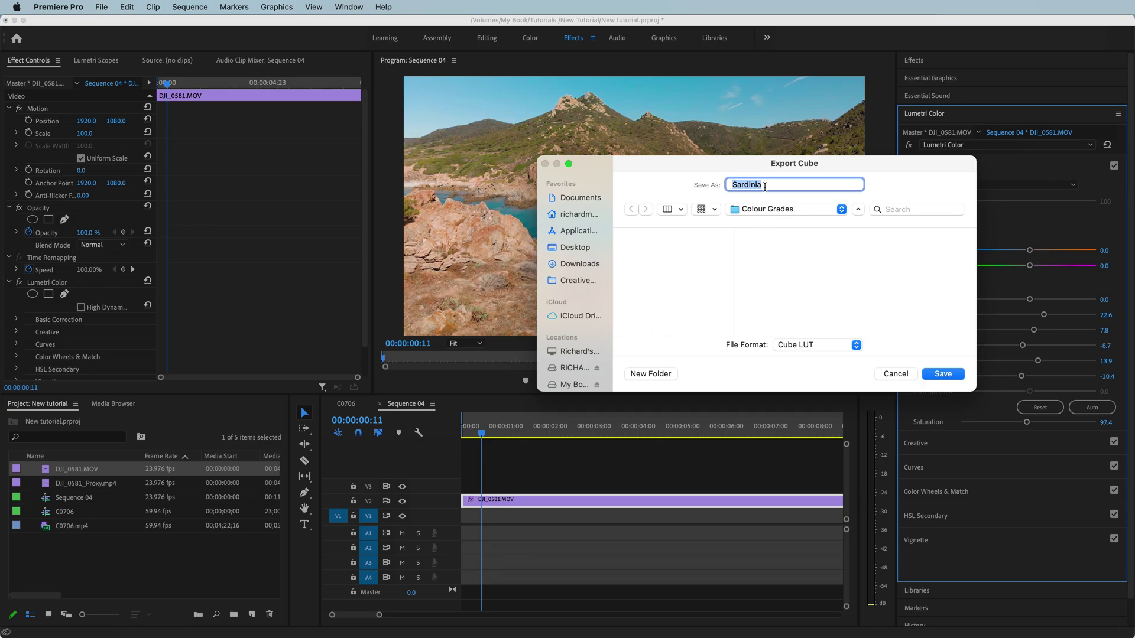
{"action": "left_click", "coordinate": [947, 379]}
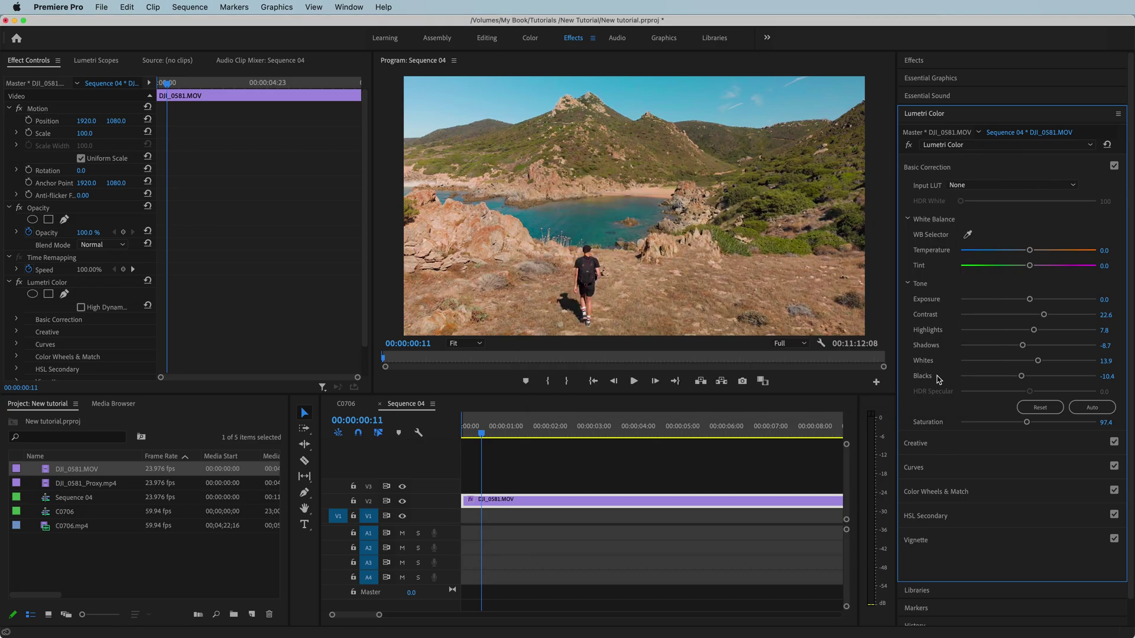
{"action": "right_click", "coordinate": [920, 126]}
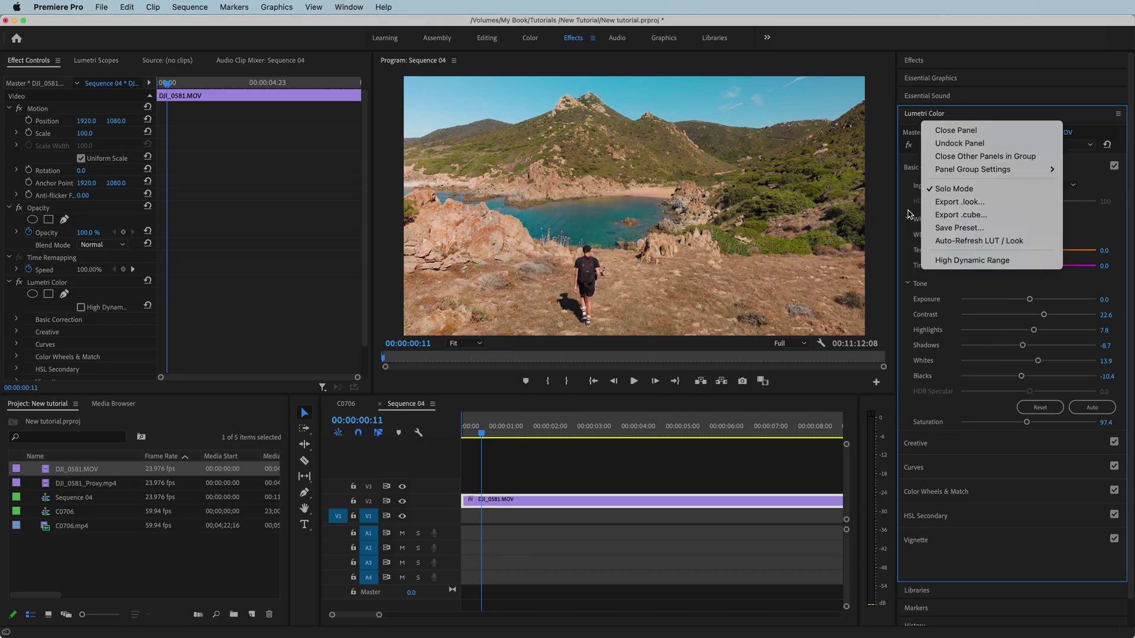
{"action": "left_click", "coordinate": [945, 204]}
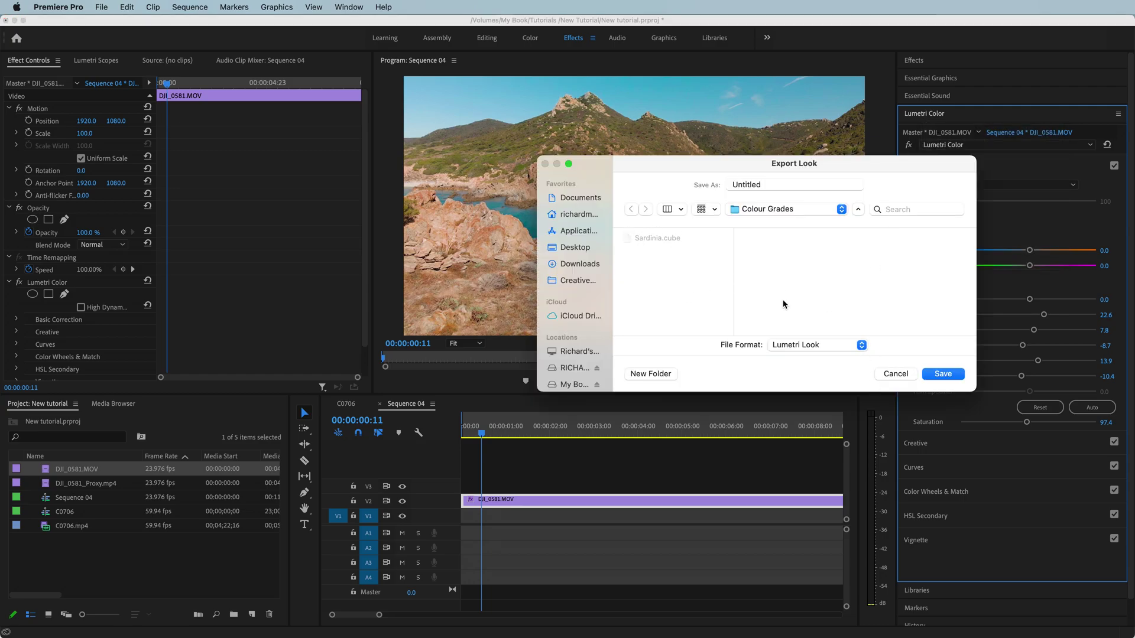
{"action": "left_click", "coordinate": [943, 374]}
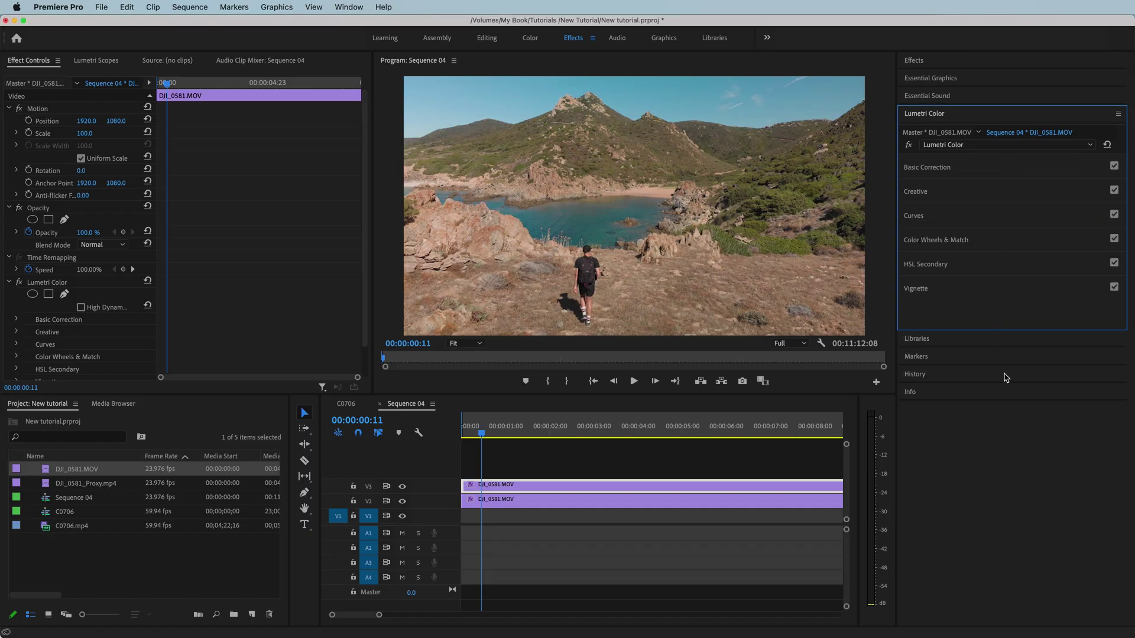
- Load Sardinia.cube from Colour Grades as the Lumetri Creative Look
{"action": "left_click", "coordinate": [927, 193]}
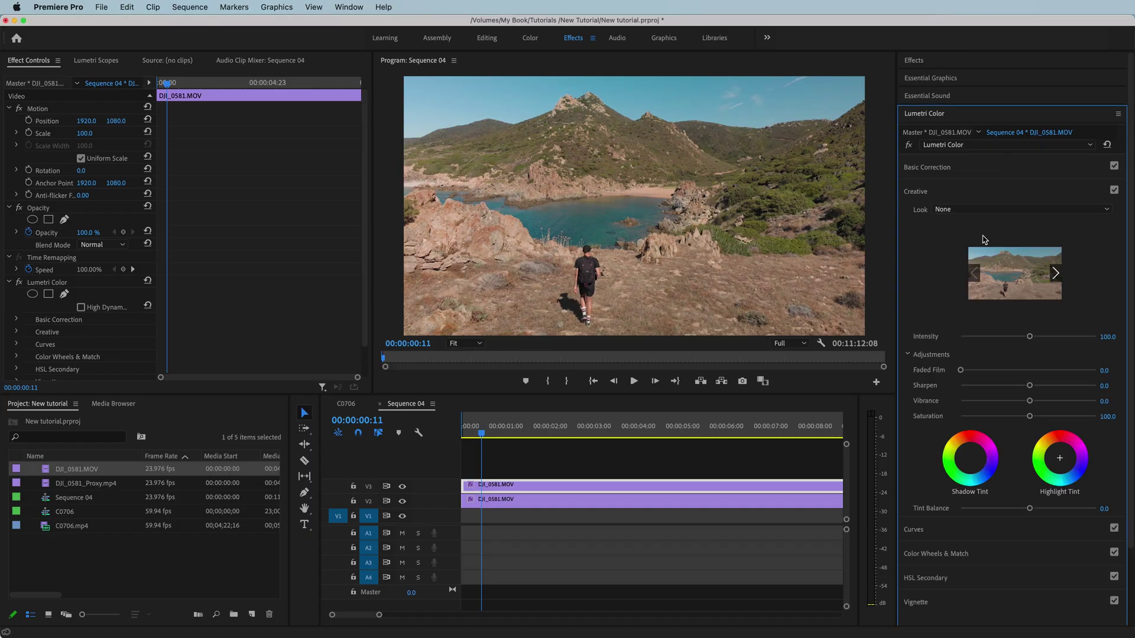
{"action": "left_click", "coordinate": [982, 209]}
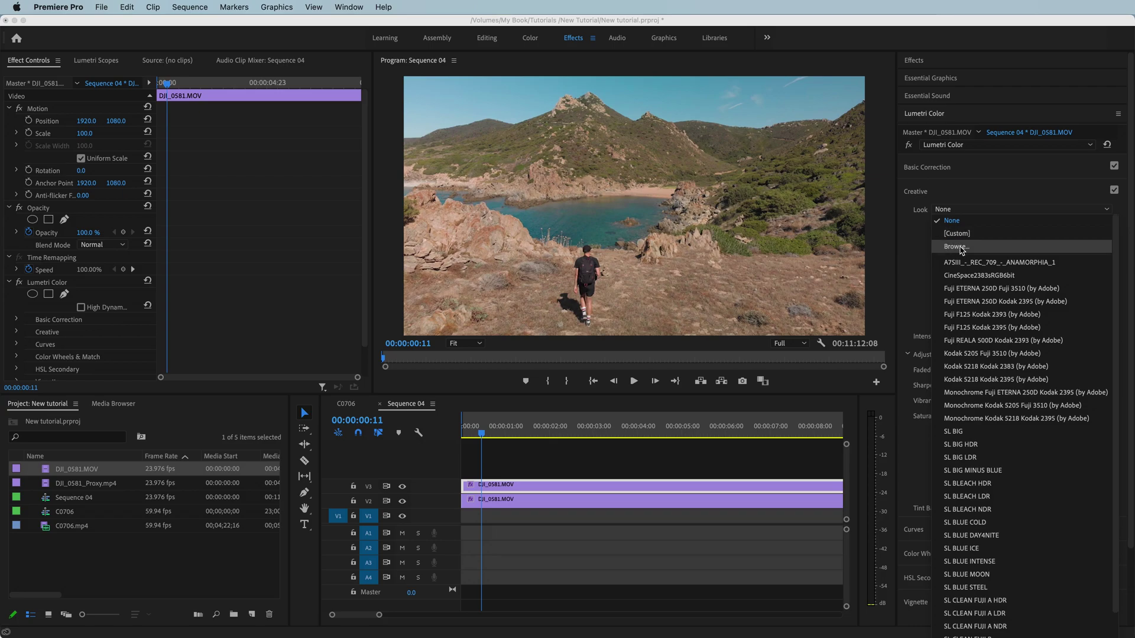
{"action": "scroll", "coordinate": [975, 342], "scroll_direction": "down", "scroll_amount": 8}
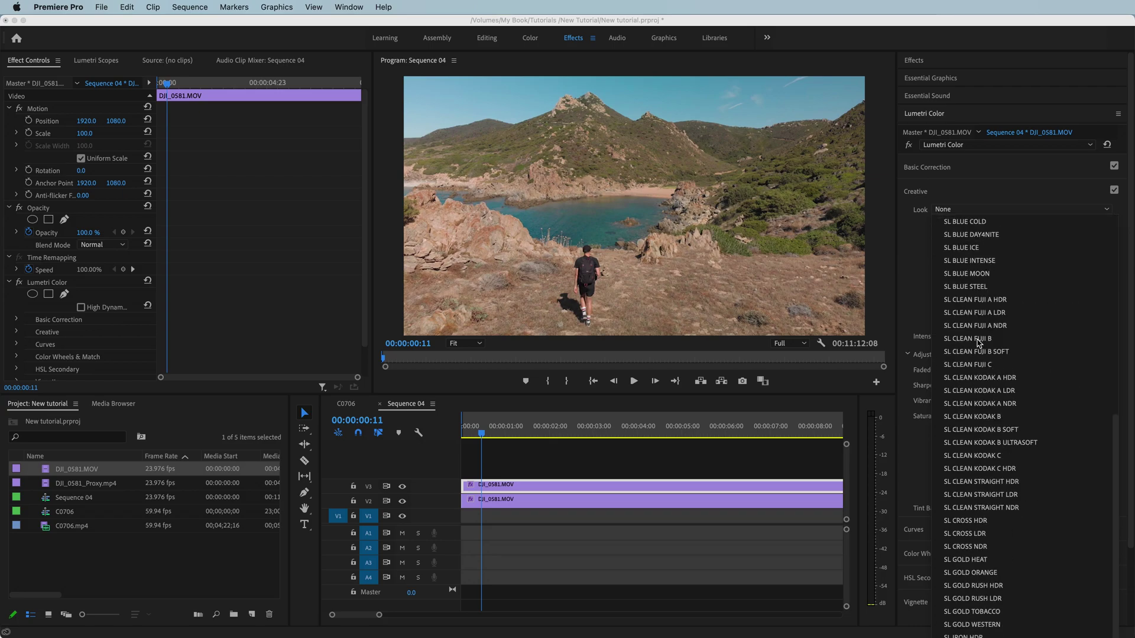
{"action": "scroll", "coordinate": [979, 342], "scroll_direction": "up", "scroll_amount": 8}
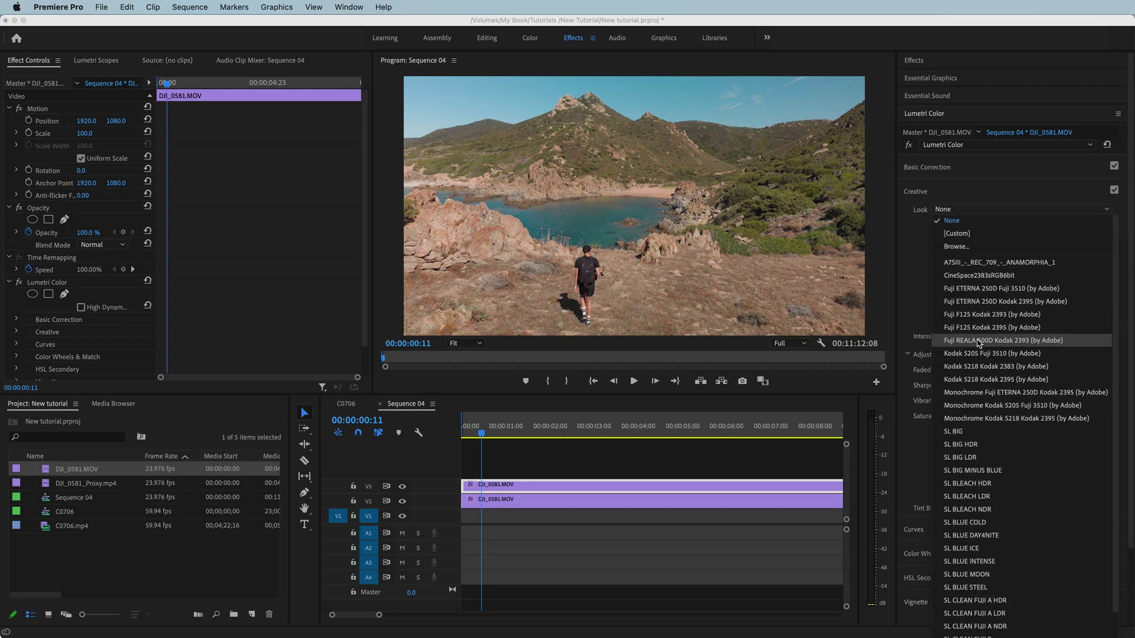
{"action": "left_click", "coordinate": [956, 246]}
{"action": "left_click", "coordinate": [666, 203]}
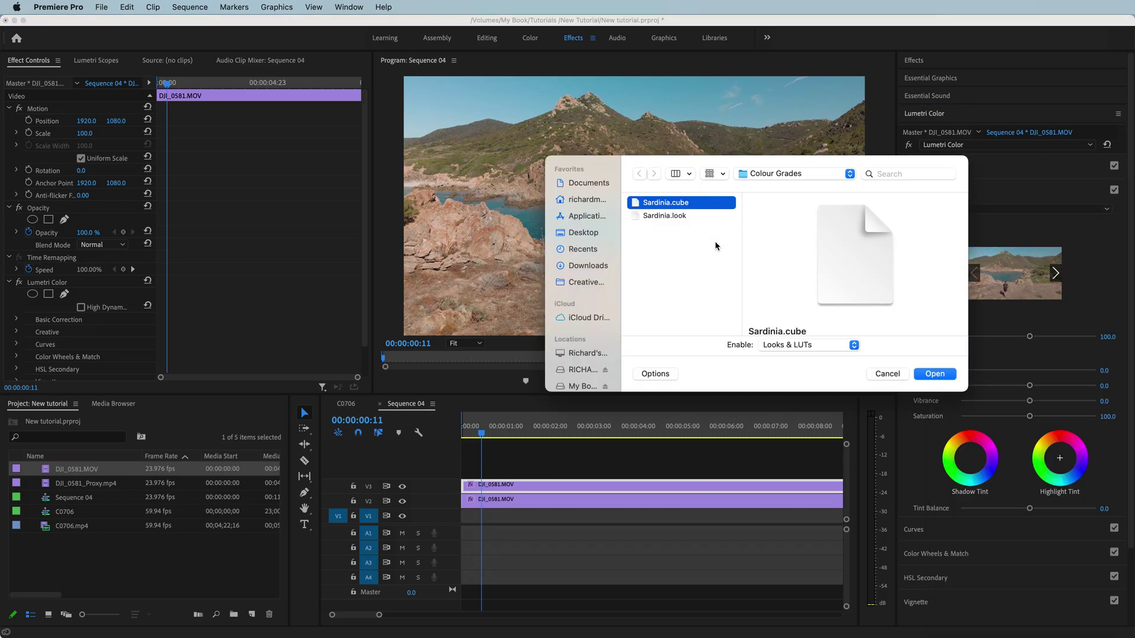
{"action": "left_click", "coordinate": [945, 375]}
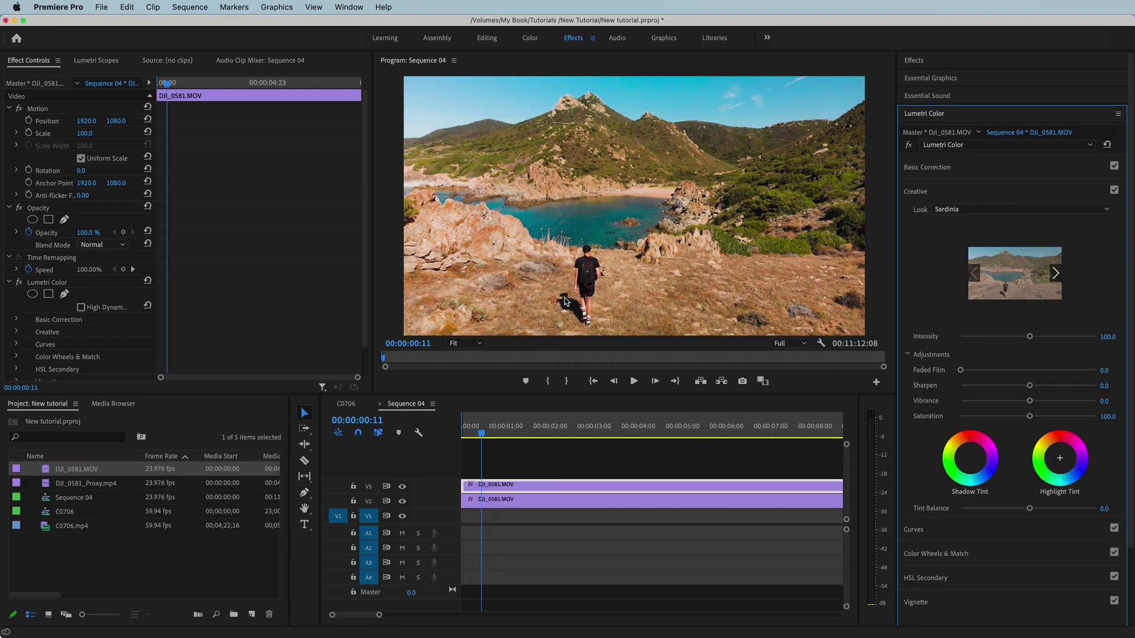
- Recheck the look list, collapse Creative and select the lower DJI_0581.MOV clip
{"action": "left_click", "coordinate": [989, 214]}
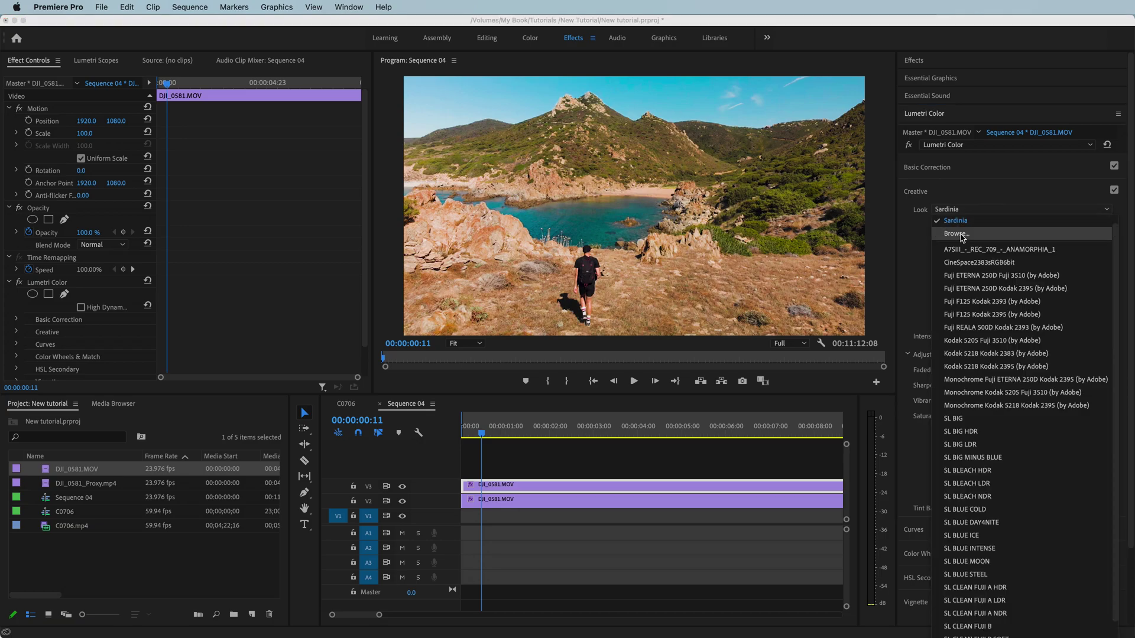
{"action": "left_click", "coordinate": [972, 196]}
{"action": "left_click", "coordinate": [985, 196]}
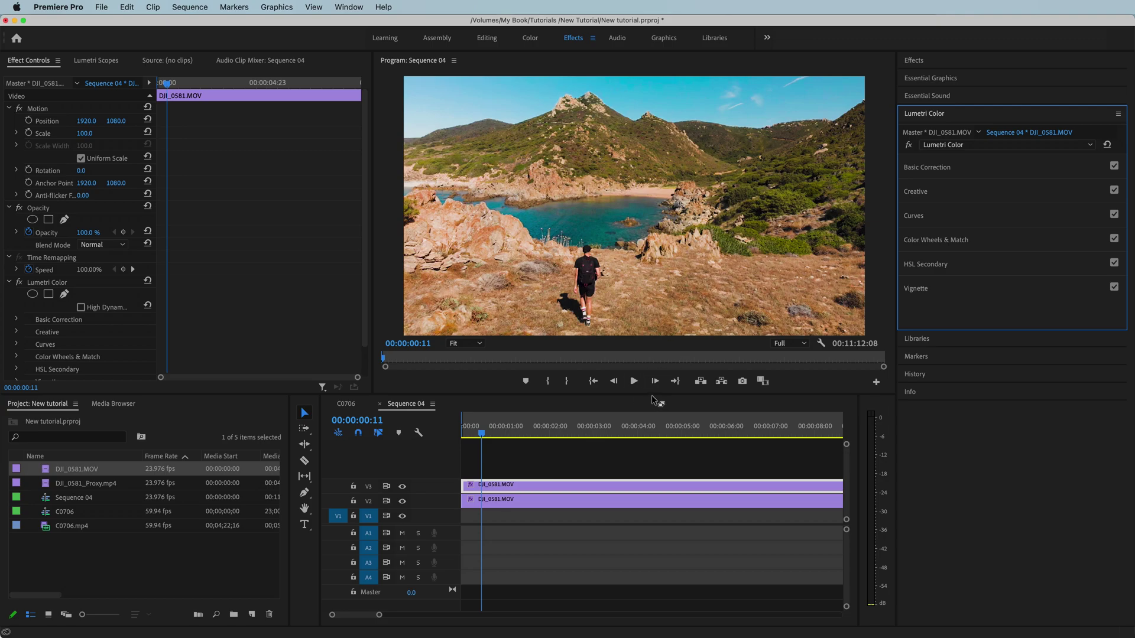
{"action": "left_click", "coordinate": [503, 501]}
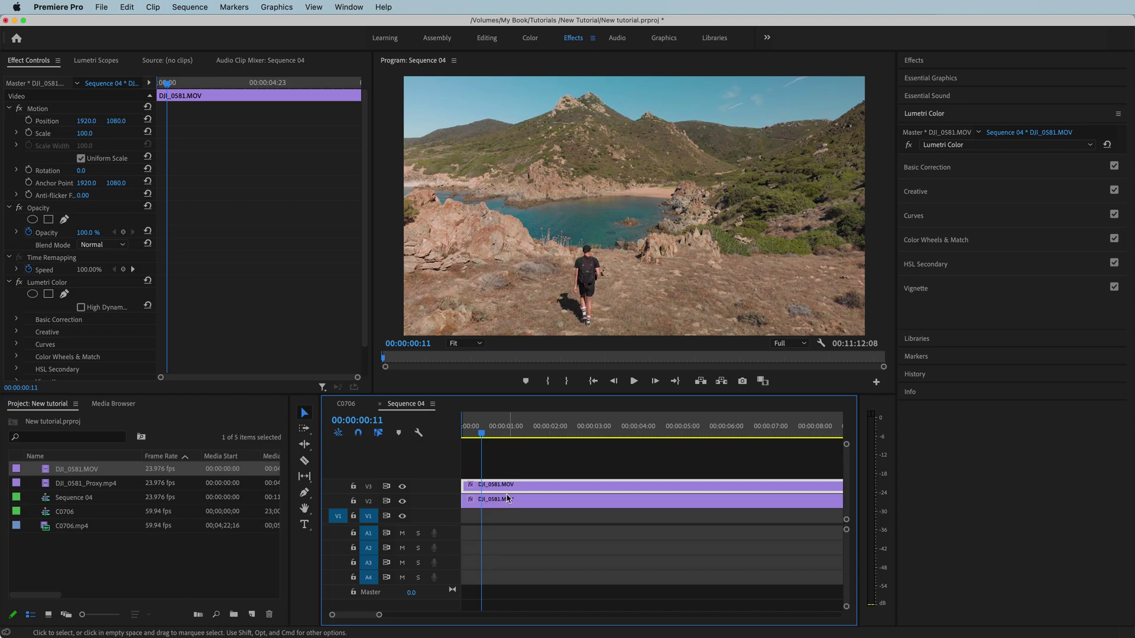
- Show the upper clip's Basic Correction, then stack a new Finder window above Colour Grades
{"action": "left_click", "coordinate": [514, 490]}
{"action": "left_click", "coordinate": [979, 164]}
{"action": "key", "text": "super+Tab"}
{"action": "key", "text": "super+n"}
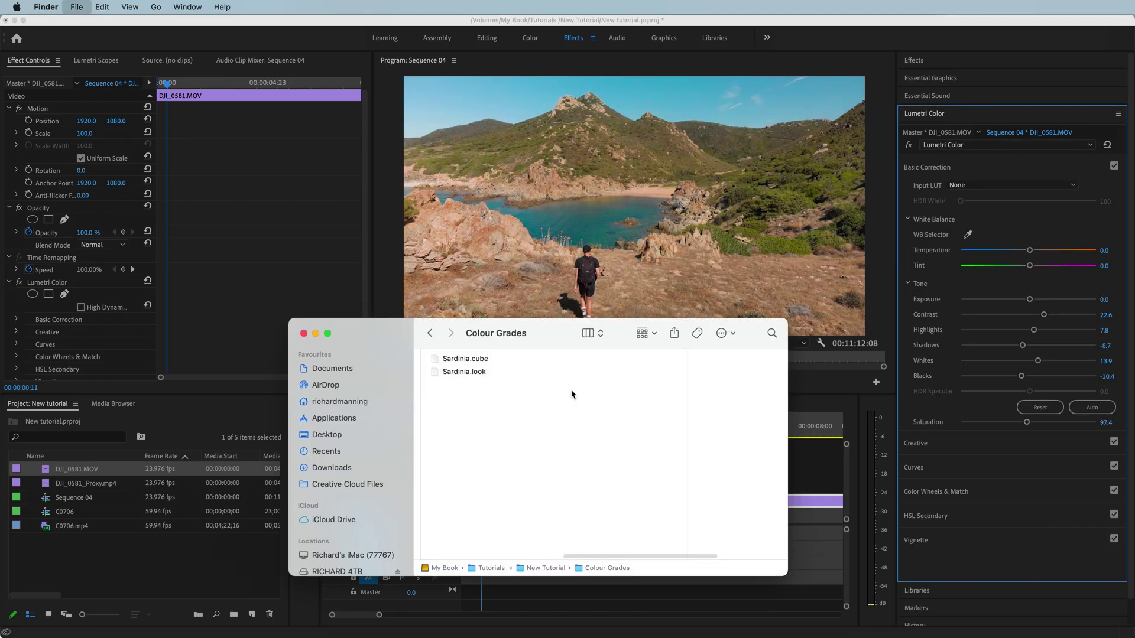
{"action": "left_click_drag", "start_coordinate": [984, 487], "coordinate": [600, 120]}
{"action": "left_click_drag", "start_coordinate": [635, 440], "coordinate": [640, 314]}
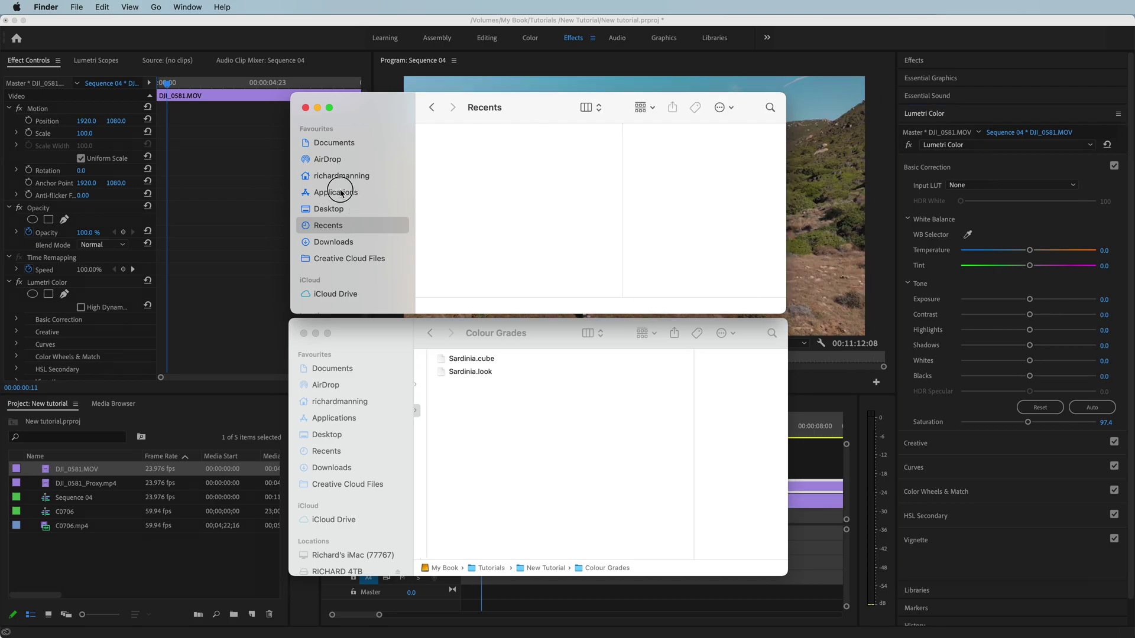
- Browse Adobe Premiere Pro 2020's package contents to Contents > Lumetri > LUTs
{"action": "left_click", "coordinate": [338, 192]}
{"action": "scroll", "coordinate": [477, 206], "scroll_direction": "down", "scroll_amount": 3}
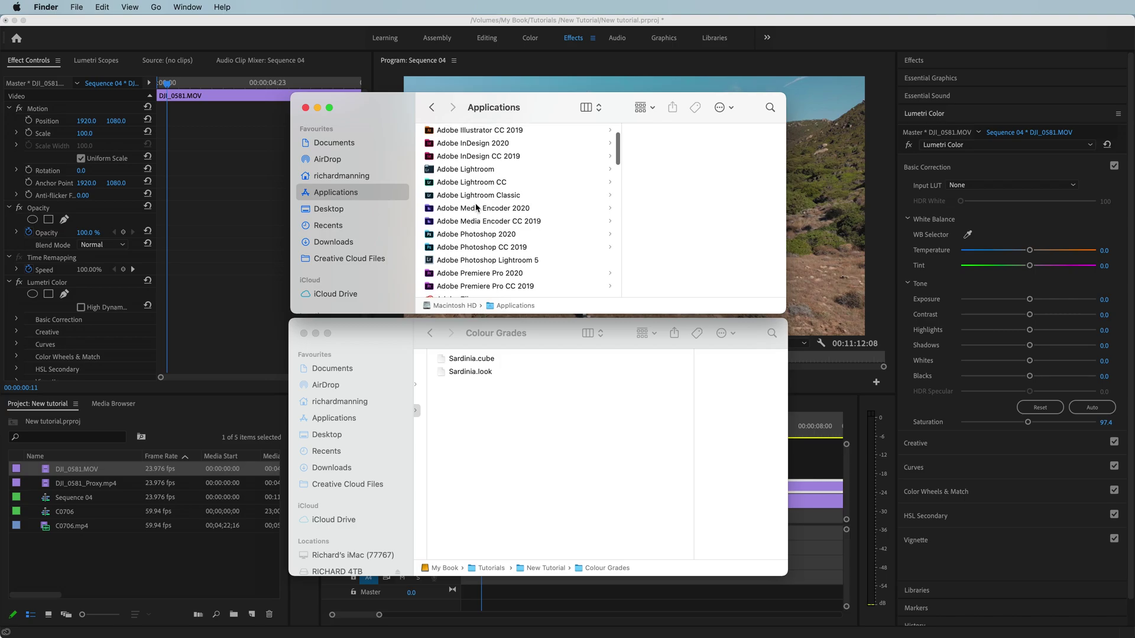
{"action": "scroll", "coordinate": [479, 274], "scroll_direction": "up", "scroll_amount": 1}
{"action": "left_click", "coordinate": [486, 276]}
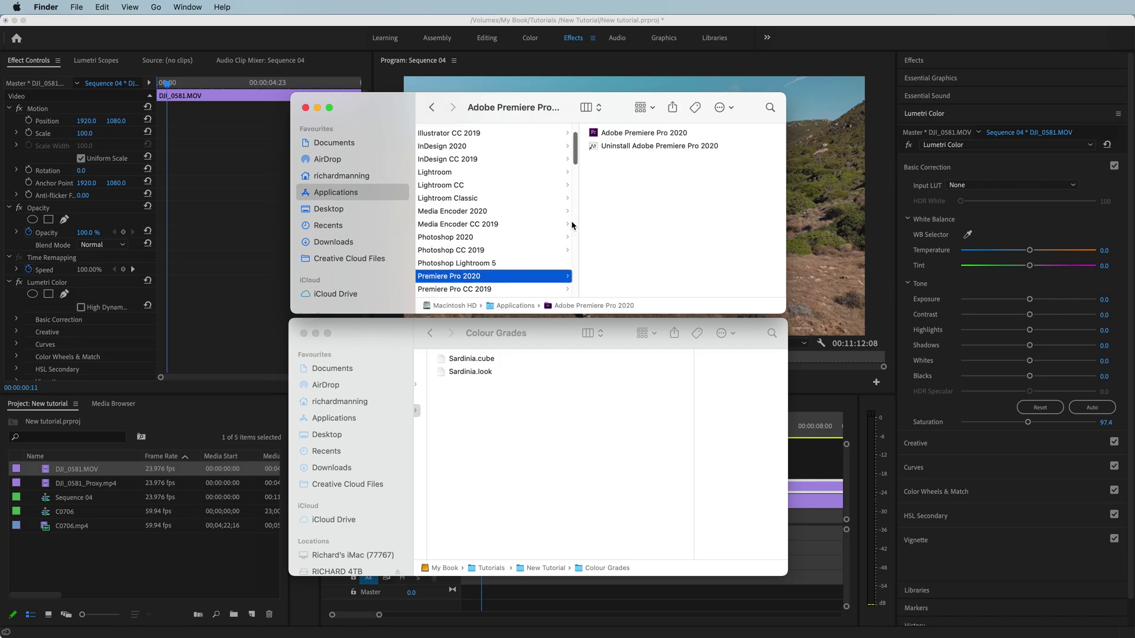
{"action": "right_click", "coordinate": [637, 135]}
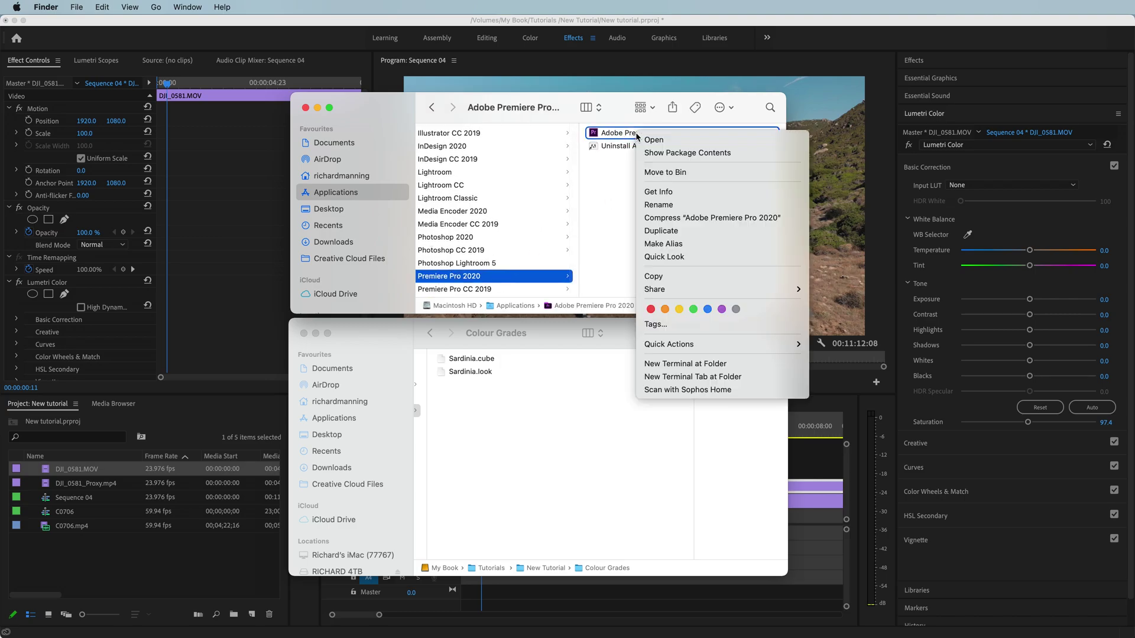
{"action": "left_click", "coordinate": [678, 154]}
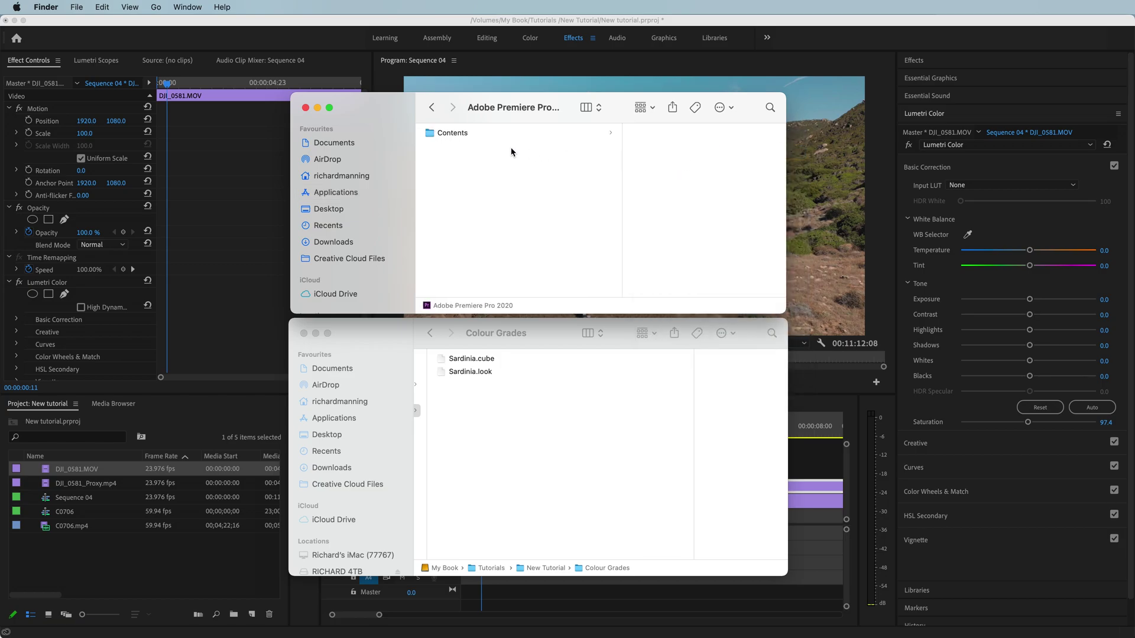
{"action": "left_click", "coordinate": [476, 135]}
{"action": "scroll", "coordinate": [661, 197], "scroll_direction": "down", "scroll_amount": 10}
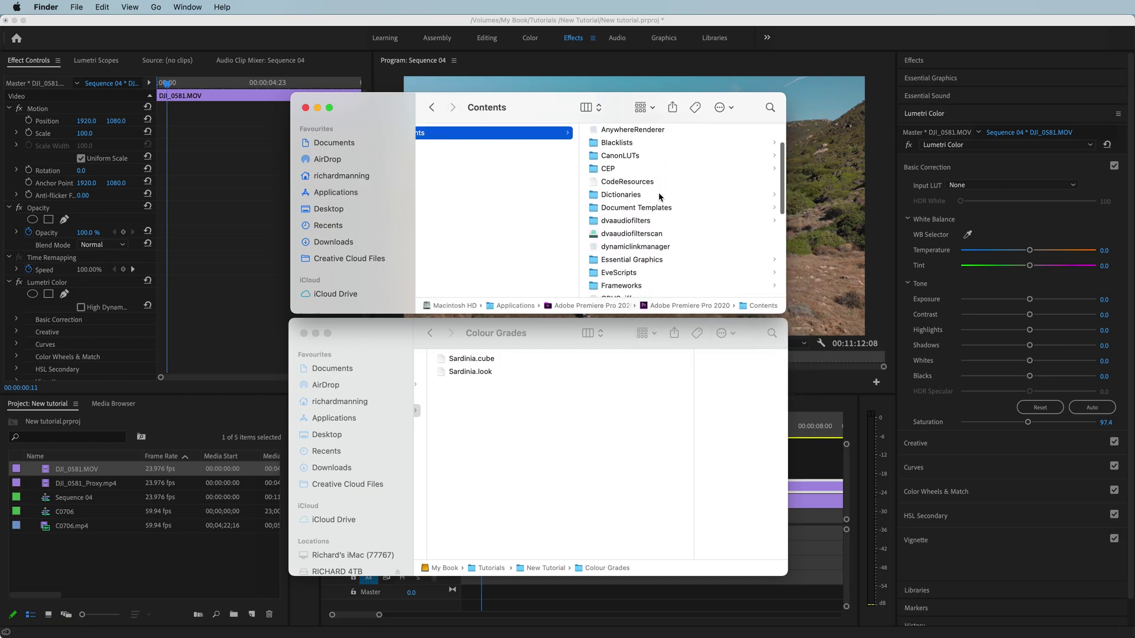
{"action": "left_click", "coordinate": [615, 235]}
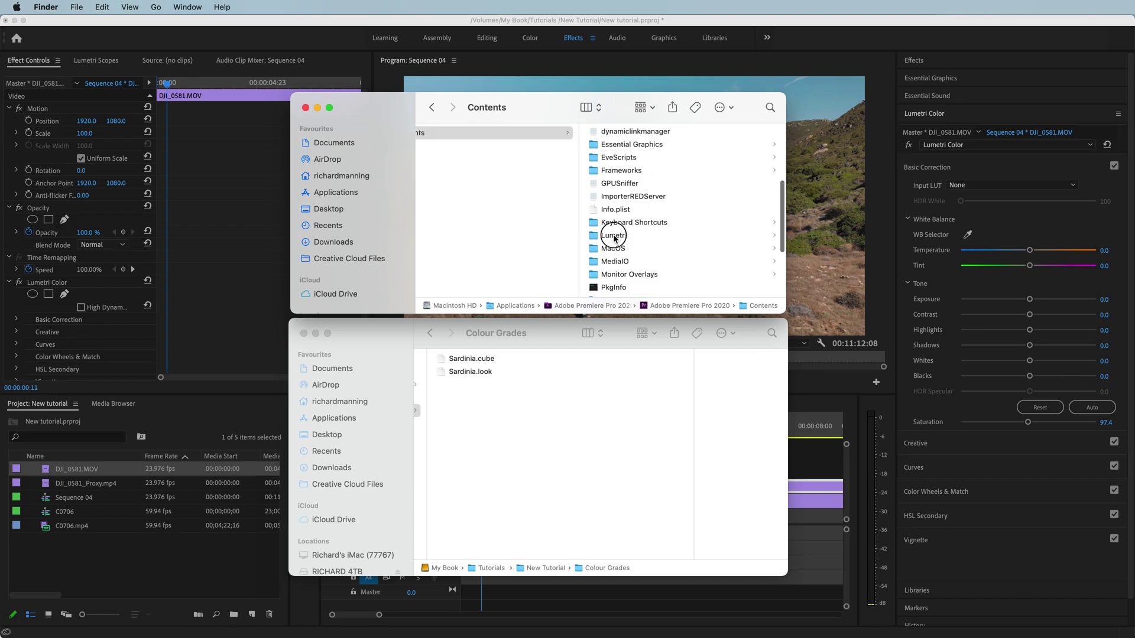
{"action": "left_click", "coordinate": [608, 211]}
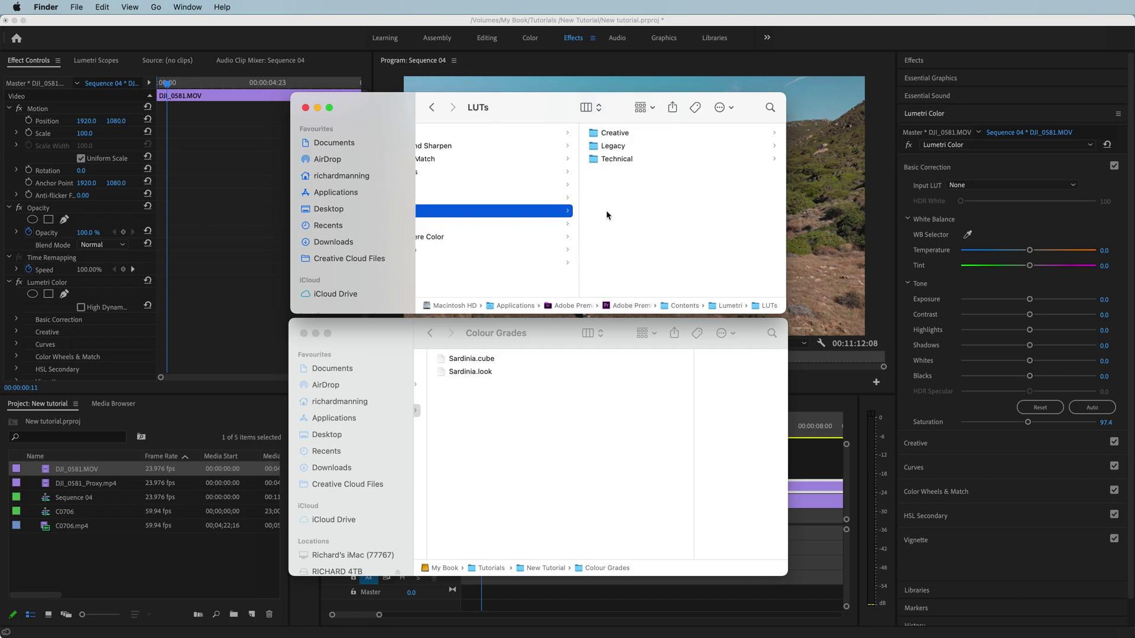
- Copy Sardinia.cube into the Creative LUTs folder, authorising with the administrator password
{"action": "left_click", "coordinate": [615, 134]}
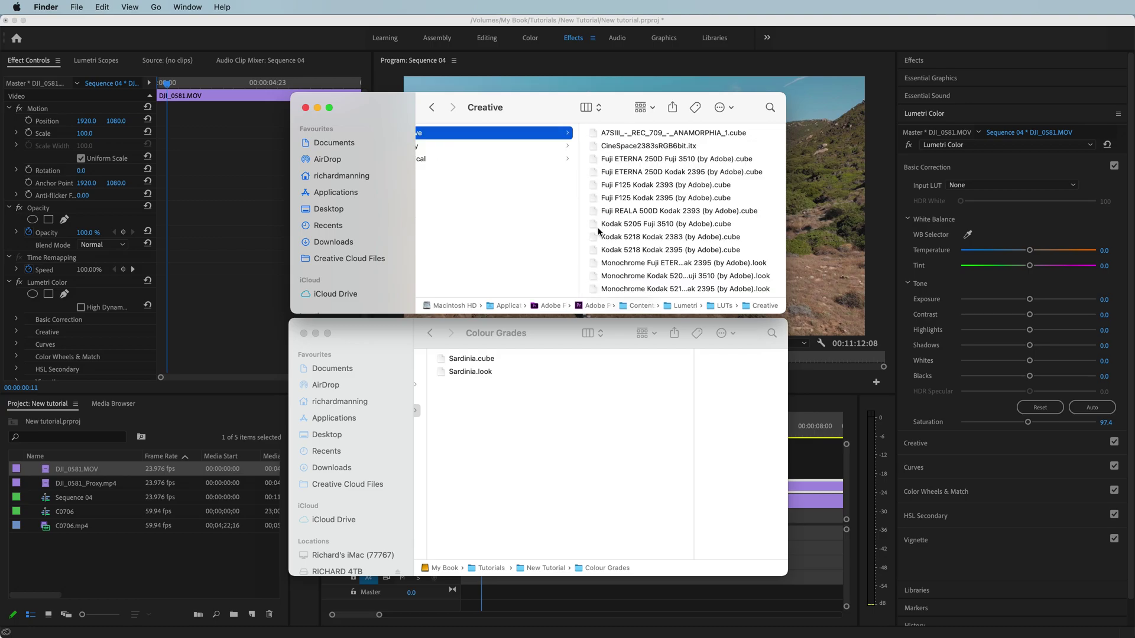
{"action": "left_click", "coordinate": [558, 428]}
{"action": "left_click", "coordinate": [466, 361]}
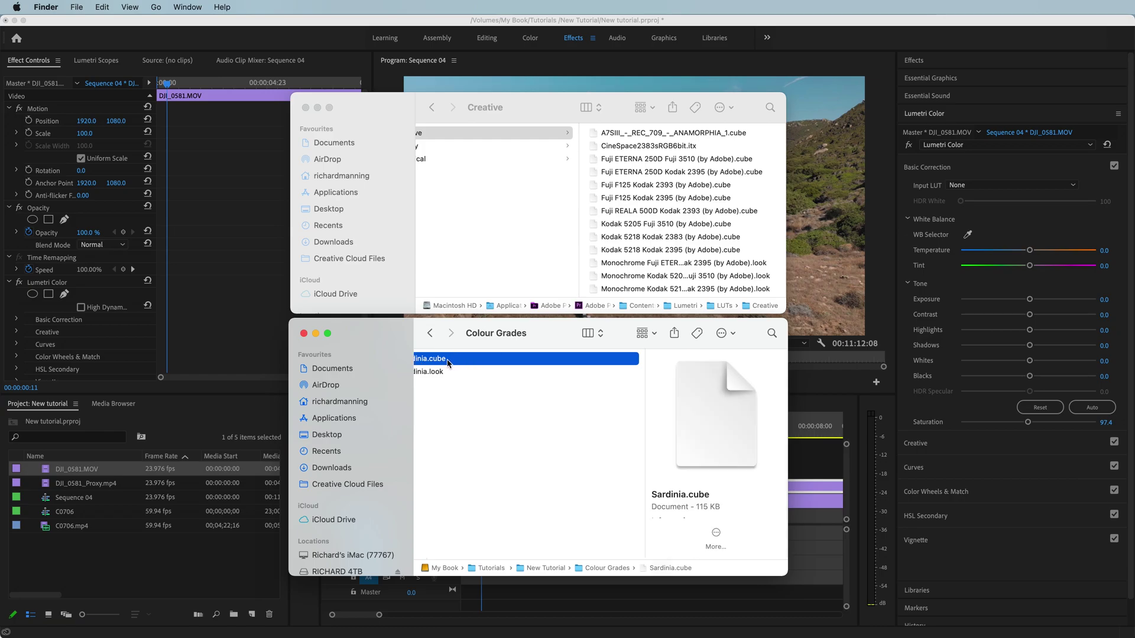
{"action": "left_click_drag", "start_coordinate": [520, 133], "coordinate": [524, 134]}
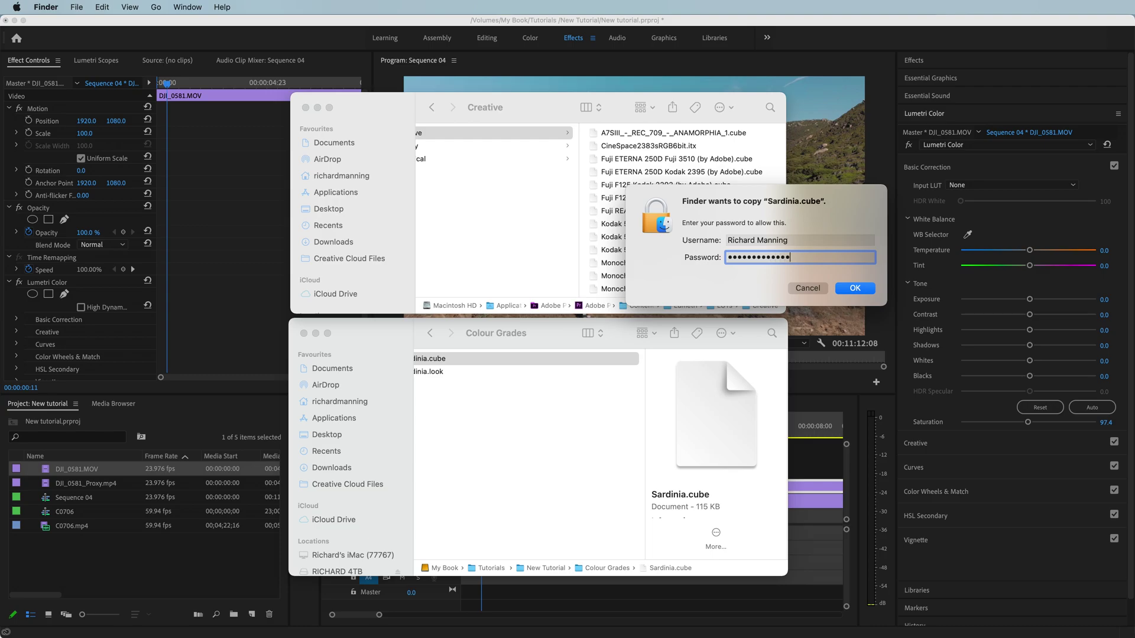
{"action": "key", "text": "Return"}
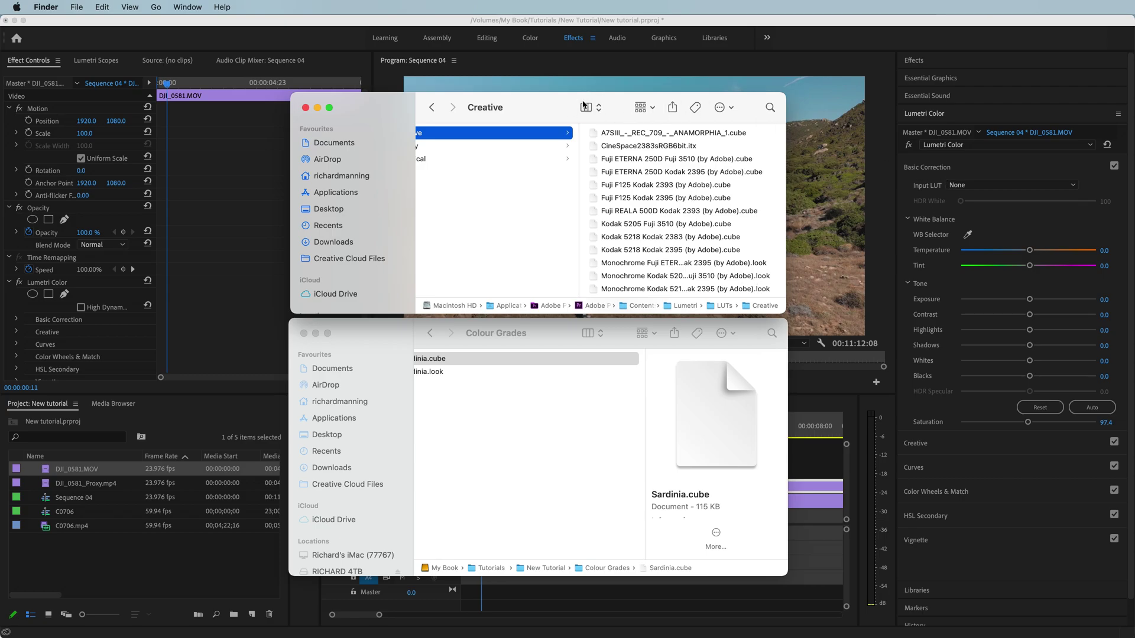
{"action": "left_click", "coordinate": [932, 197]}
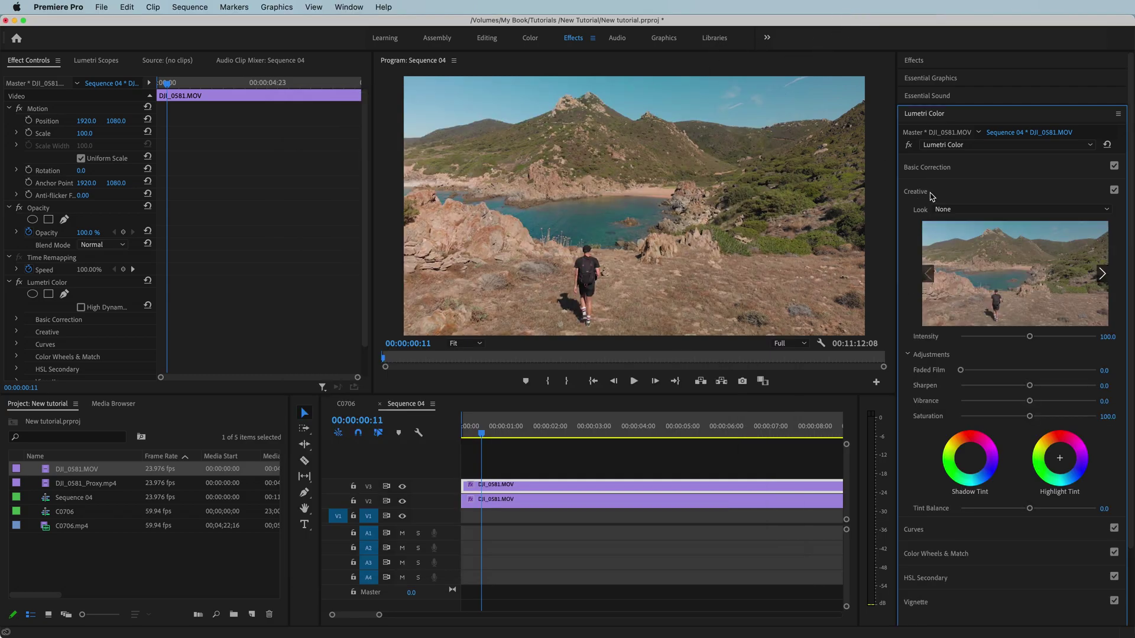
- Scroll through the Creative Look list, then quit Premiere Pro to relaunch it
{"action": "left_click", "coordinate": [977, 211]}
{"action": "scroll", "coordinate": [1002, 362], "scroll_direction": "down", "scroll_amount": 5}
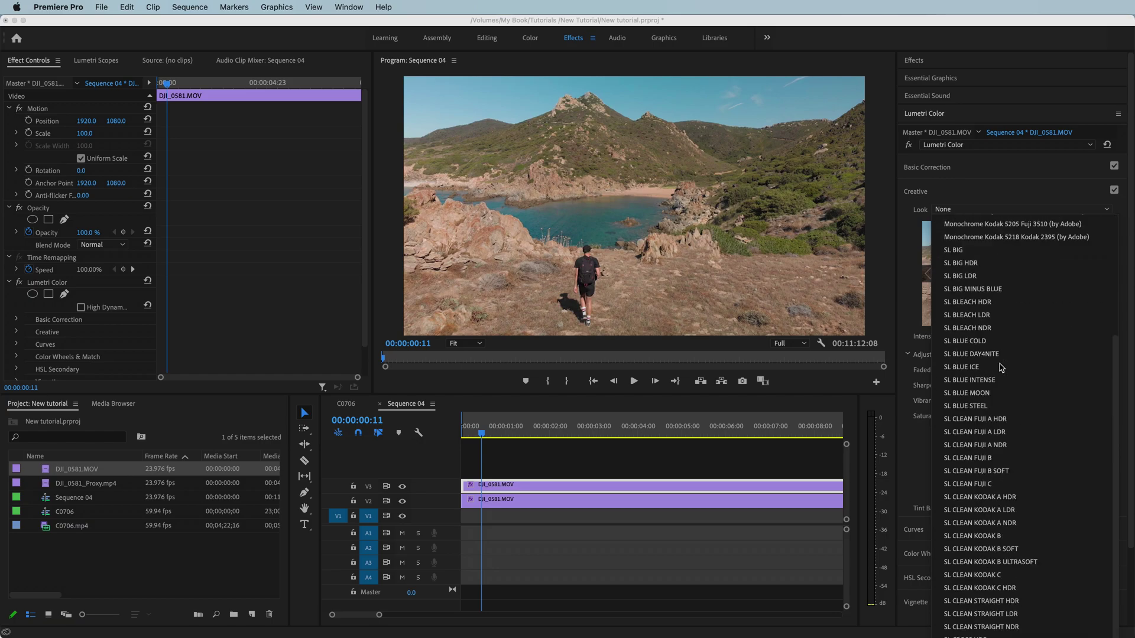
{"action": "scroll", "coordinate": [1002, 367], "scroll_direction": "up", "scroll_amount": 3}
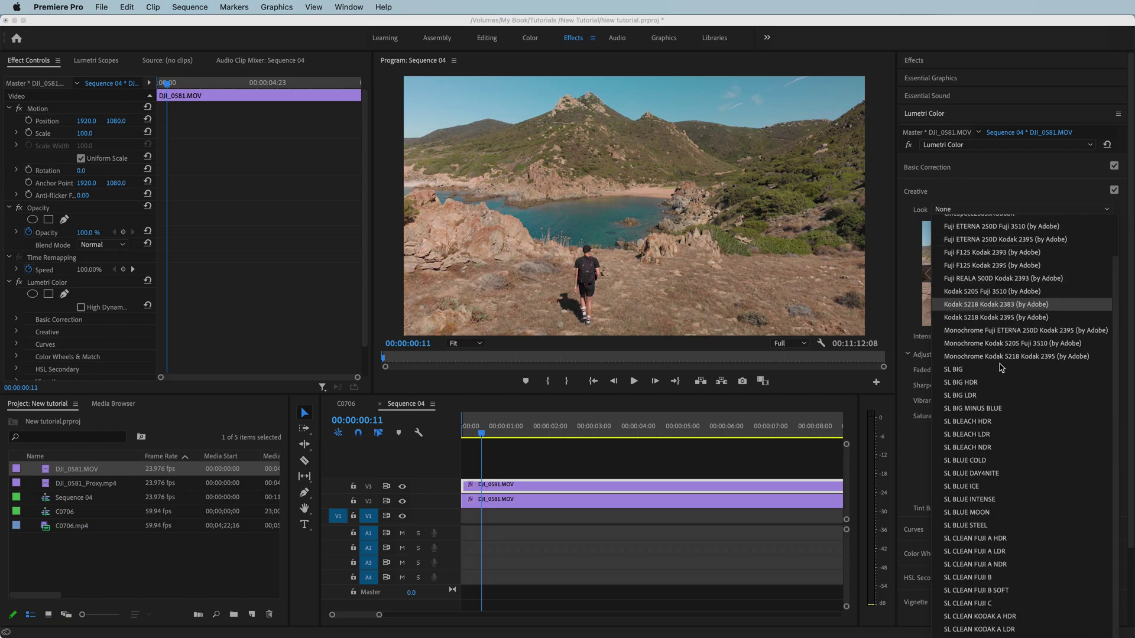
{"action": "scroll", "coordinate": [1002, 367], "scroll_direction": "up", "scroll_amount": 2}
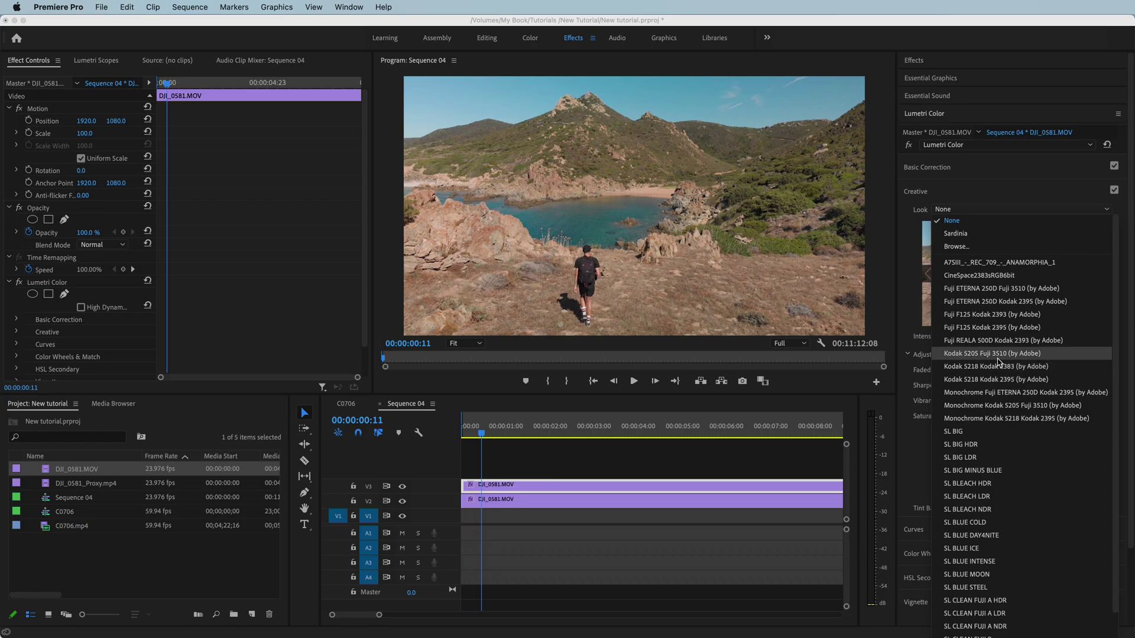
{"action": "scroll", "coordinate": [999, 363], "scroll_direction": "down", "scroll_amount": 8}
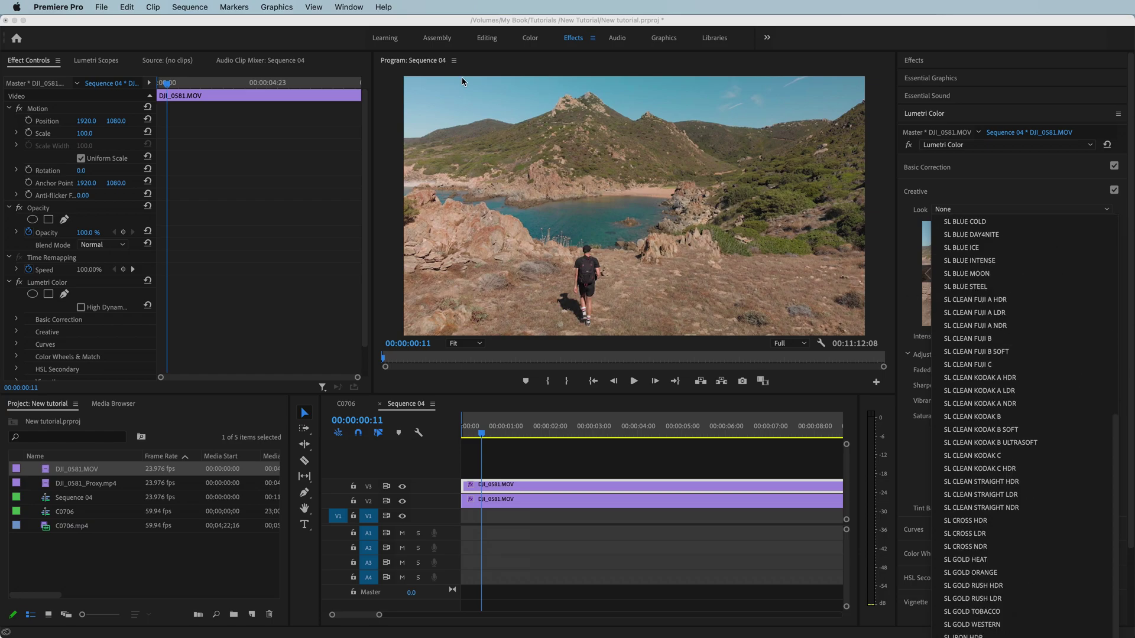
{"action": "left_click", "coordinate": [201, 26]}
{"action": "left_click", "coordinate": [57, 7]}
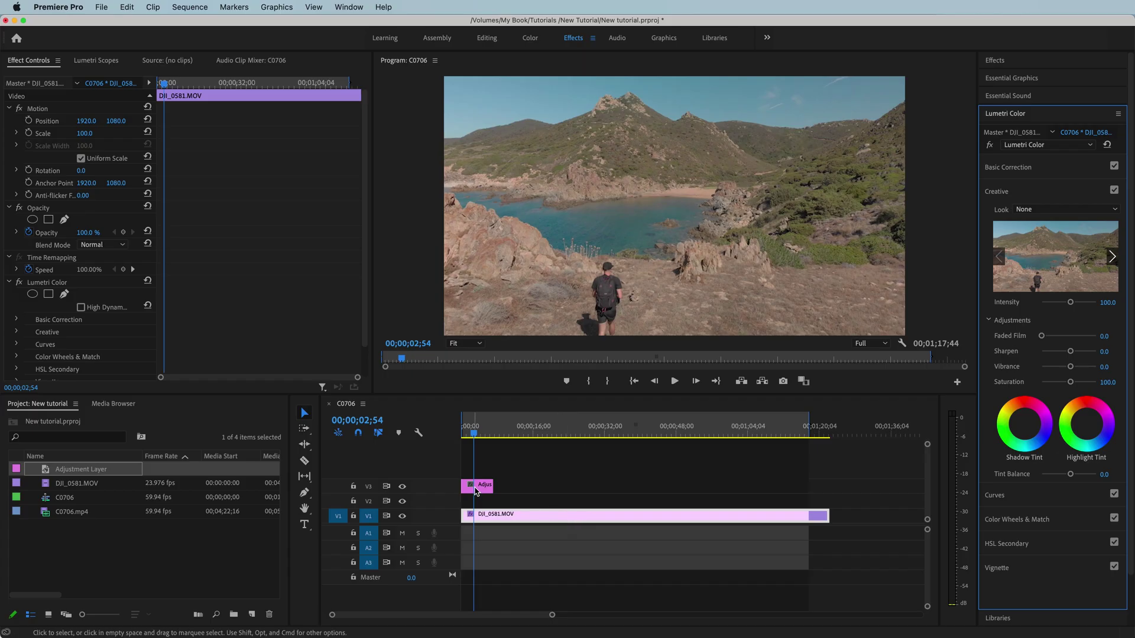
- Apply the Sardinia Creative Look to the Adjustment Layer and preview from 05;41
{"action": "left_click", "coordinate": [477, 486]}
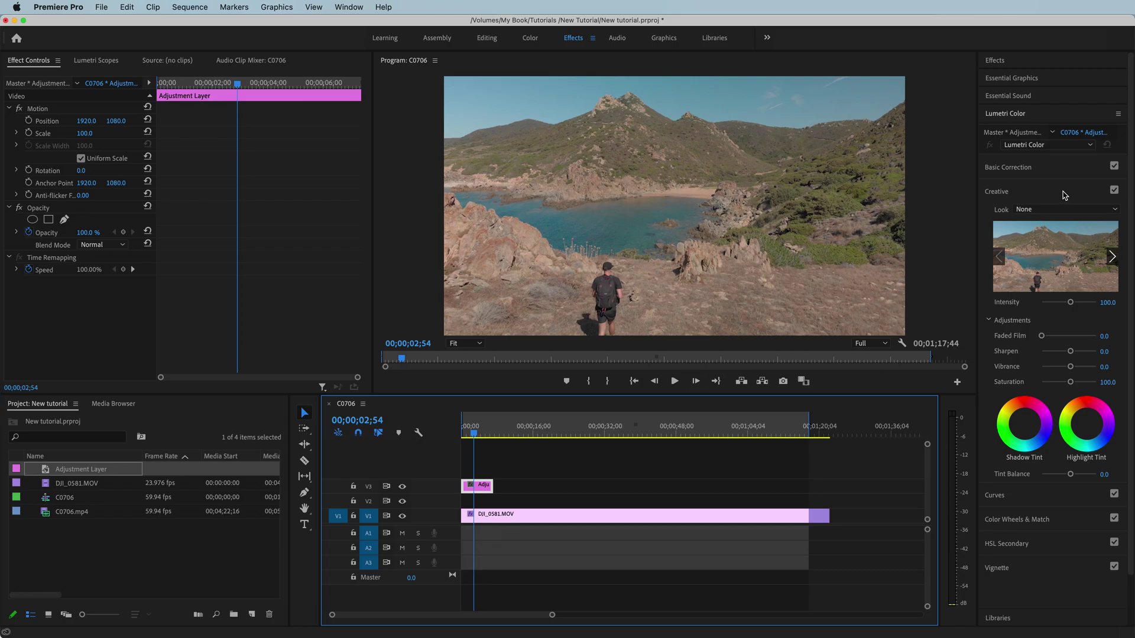
{"action": "left_click", "coordinate": [1064, 210]}
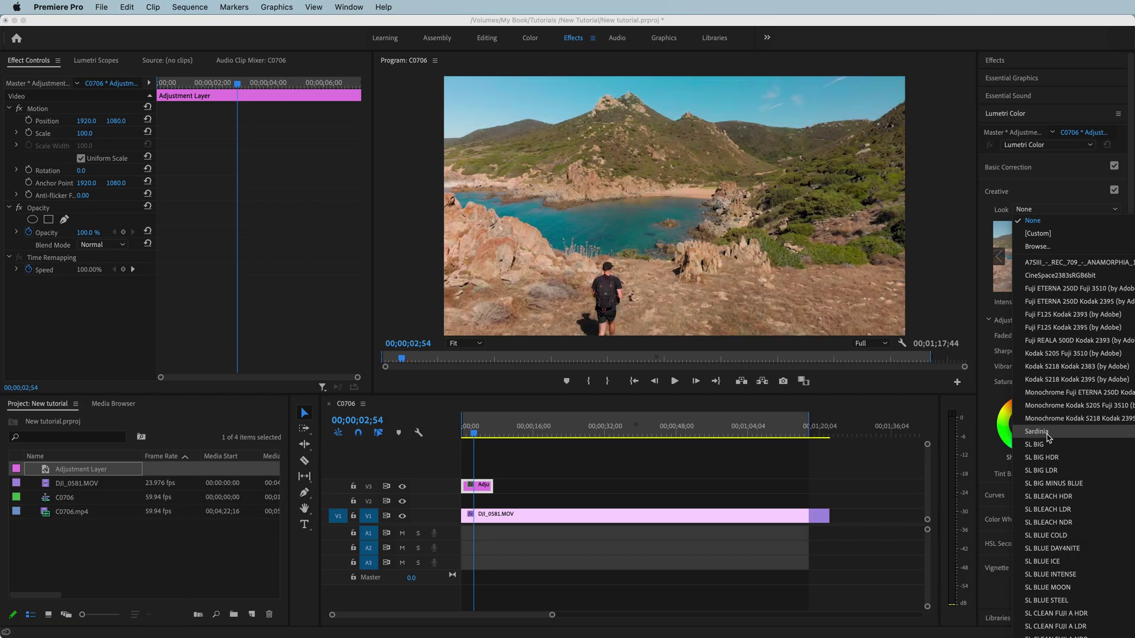
{"action": "left_click", "coordinate": [1046, 433]}
{"action": "left_click", "coordinate": [488, 435]}
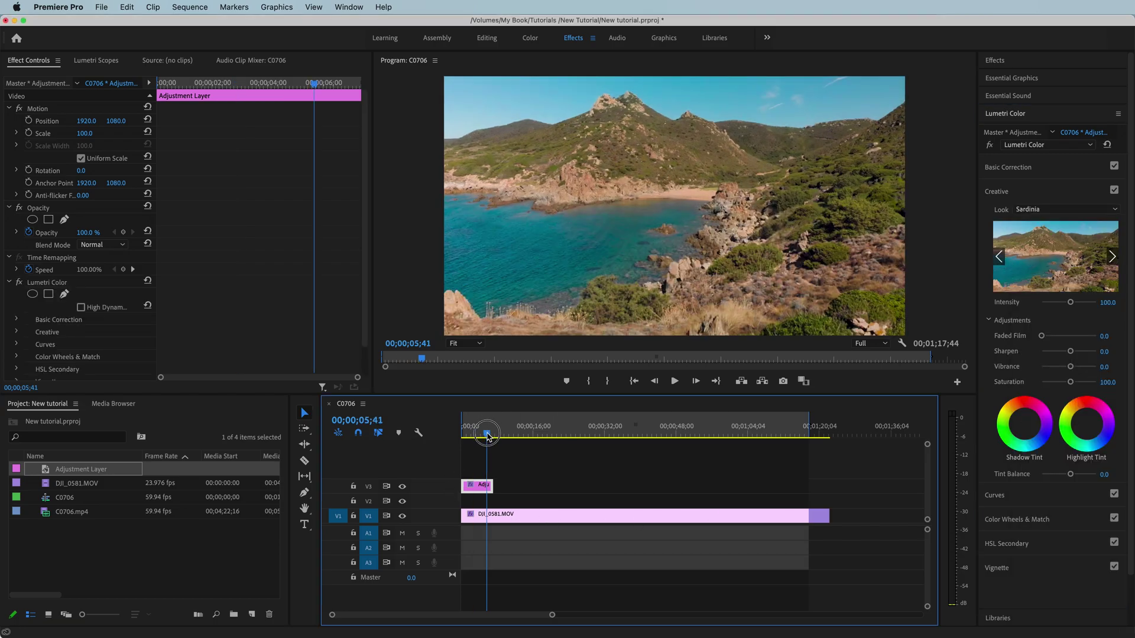
{"action": "key", "text": "space"}
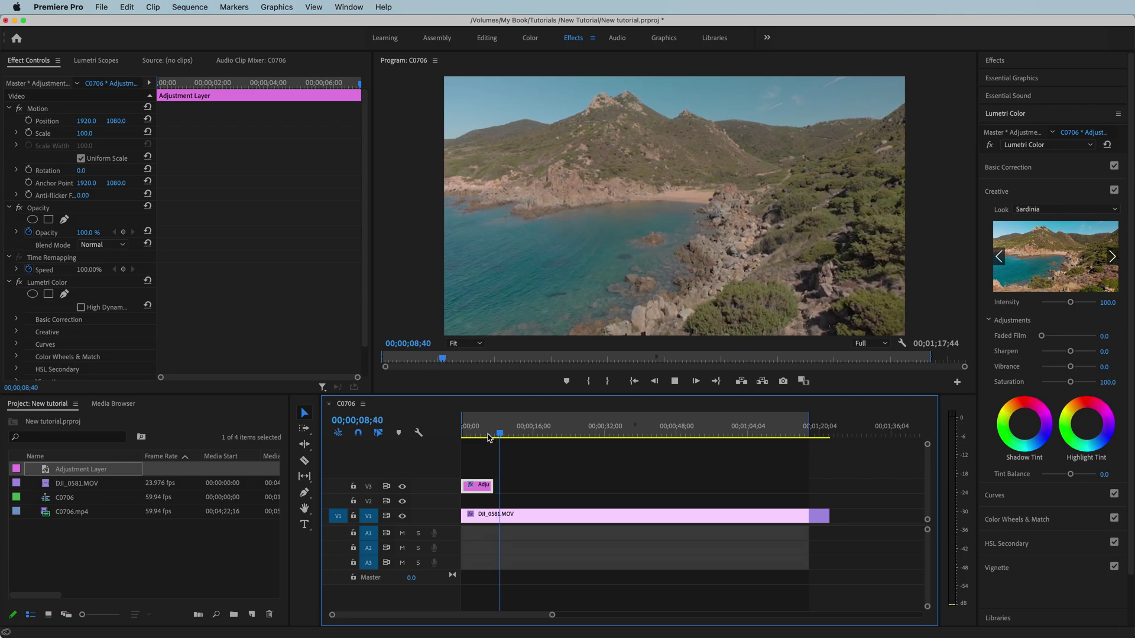
{"action": "left_click", "coordinate": [543, 517]}
- Extend the Adjustment Layer about 27 seconds over DJI_0581.MOV and play it back
{"action": "left_click_drag", "start_coordinate": [512, 432], "coordinate": [483, 448]}
{"action": "left_click_drag", "start_coordinate": [492, 488], "coordinate": [643, 483]}
{"action": "left_click_drag", "start_coordinate": [494, 438], "coordinate": [469, 438]}
{"action": "key", "text": "space"}
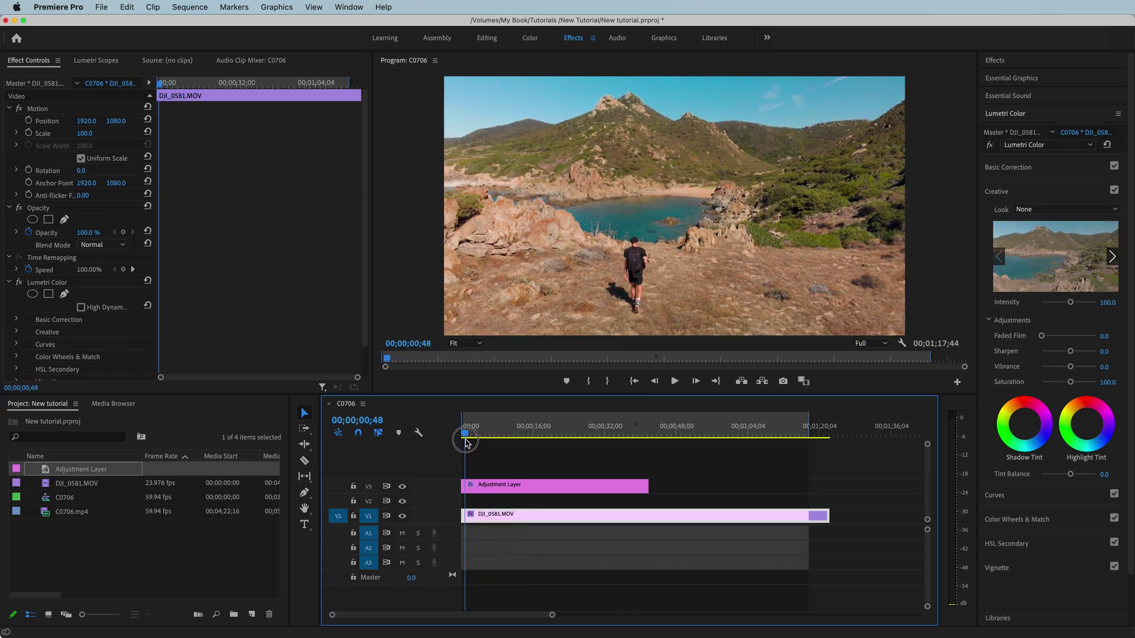